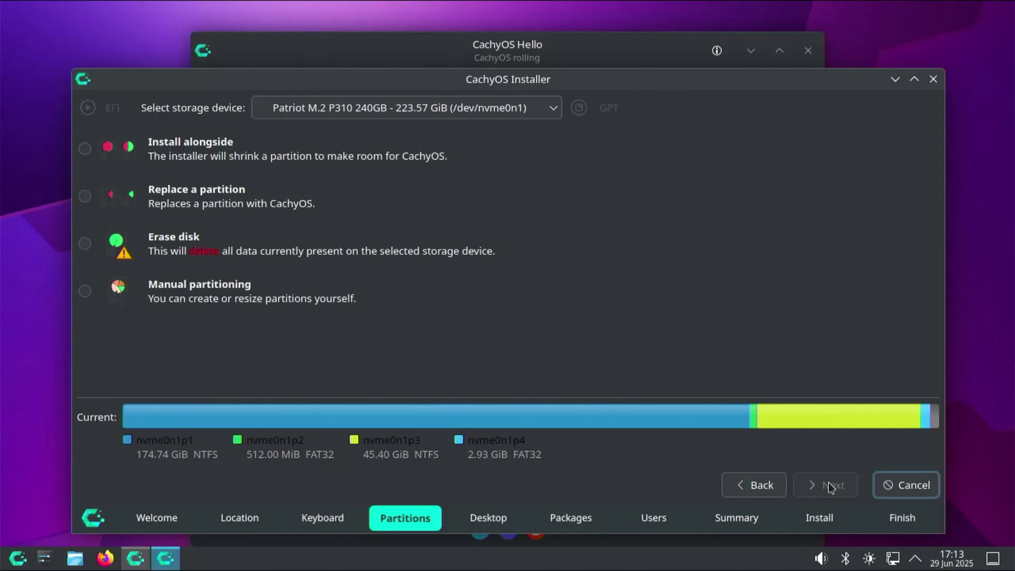
# - Check the available storage devices and keep Patriot M.2 P310 240GB (/dev/nvme0n1) as the installation target
pyautogui.click(492, 108)
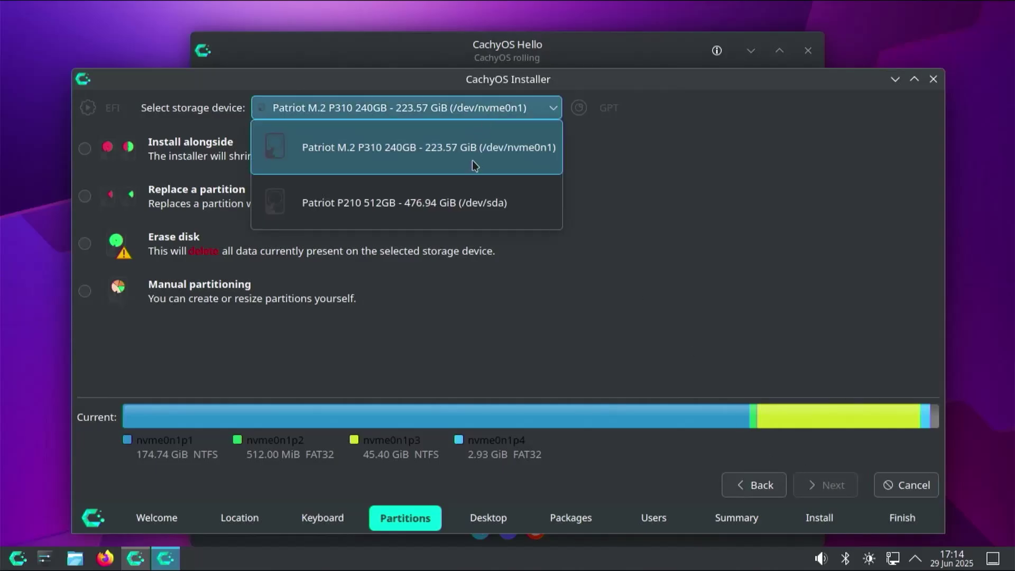
pyautogui.click(425, 164)
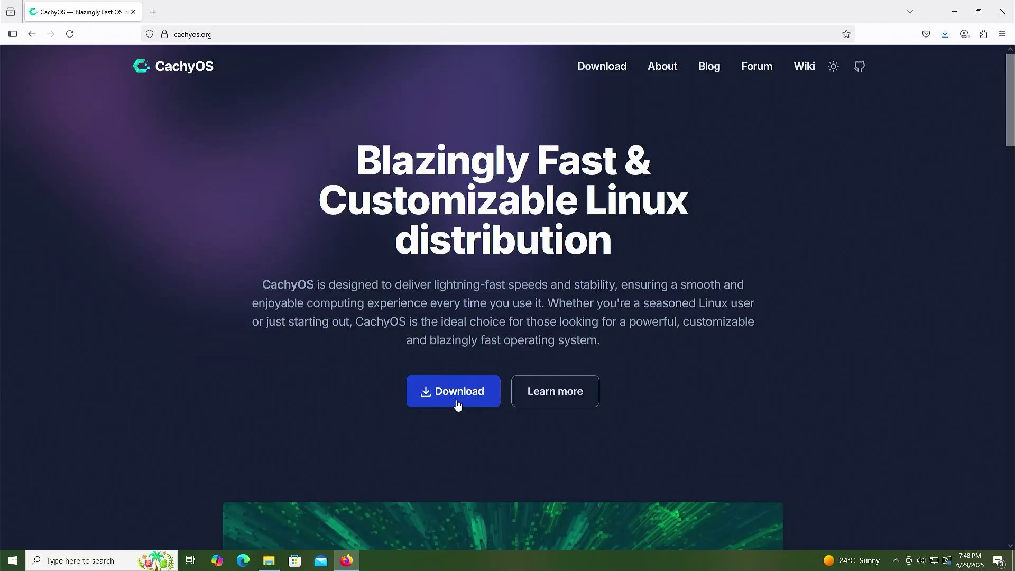
# - Download the CachyOS Desktop Edition ISO from the download page using the Direct option
pyautogui.click(455, 401)
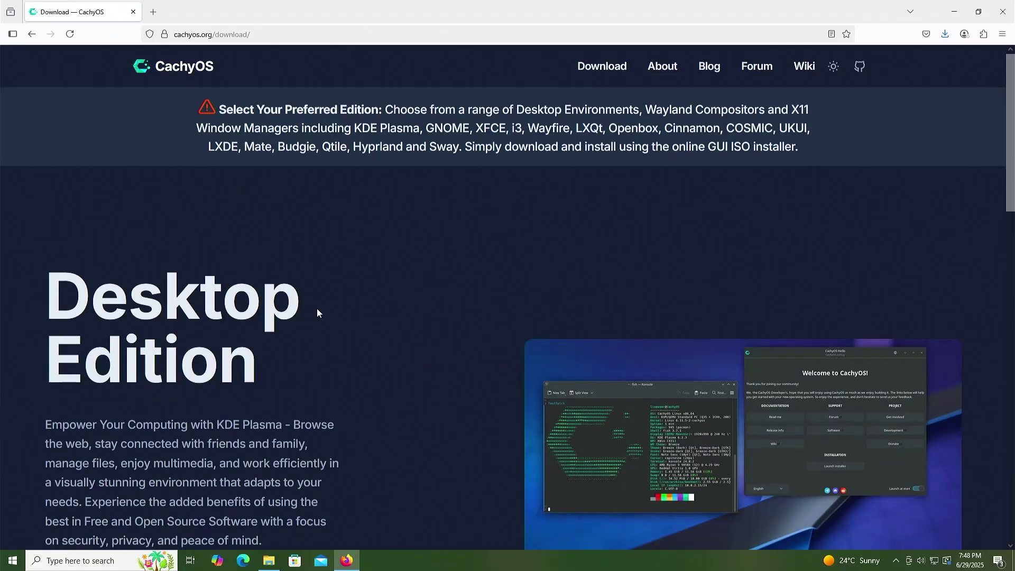
pyautogui.scroll(-3, 225, 396)
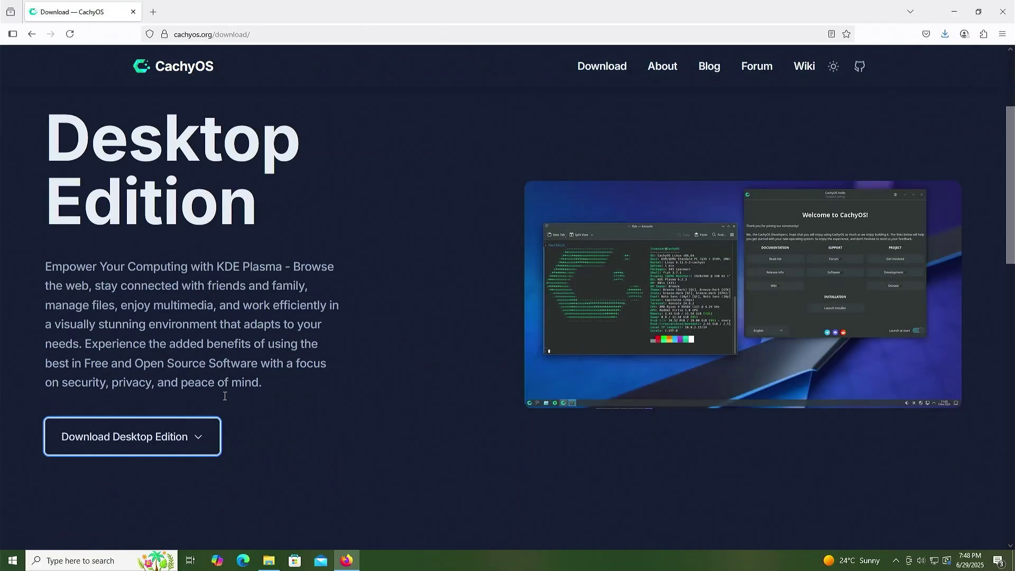
pyautogui.click(207, 437)
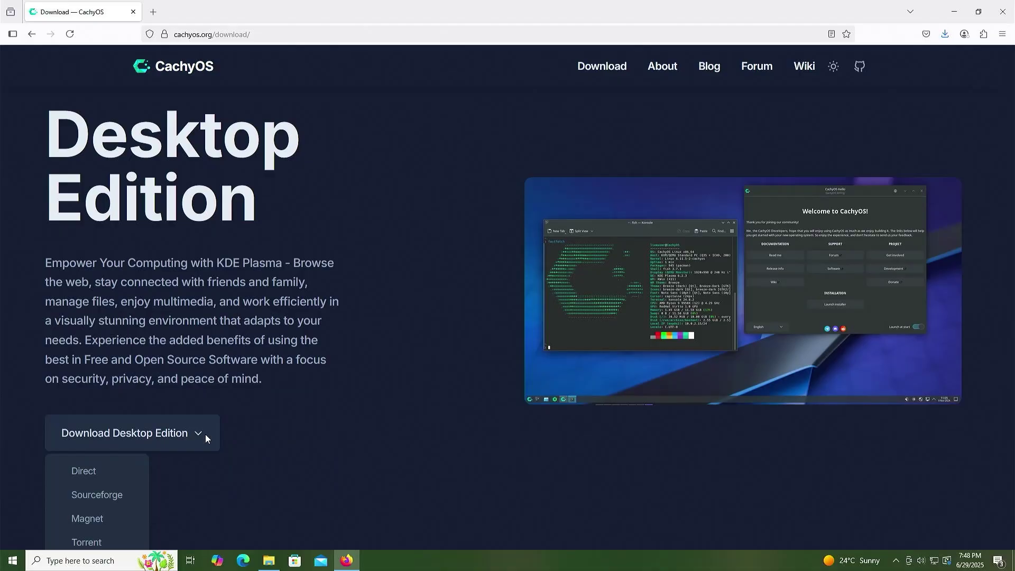
pyautogui.click(91, 474)
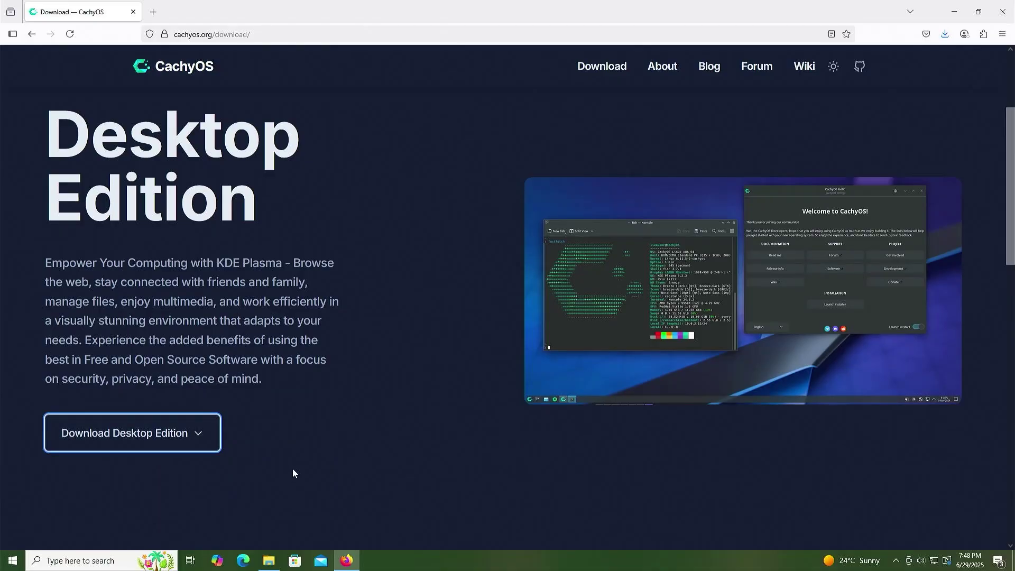
# - Mount the cachyos-desktop-linux-250530 disc image from the Downloads folder, allowing it past the security warning
pyautogui.click(268, 560)
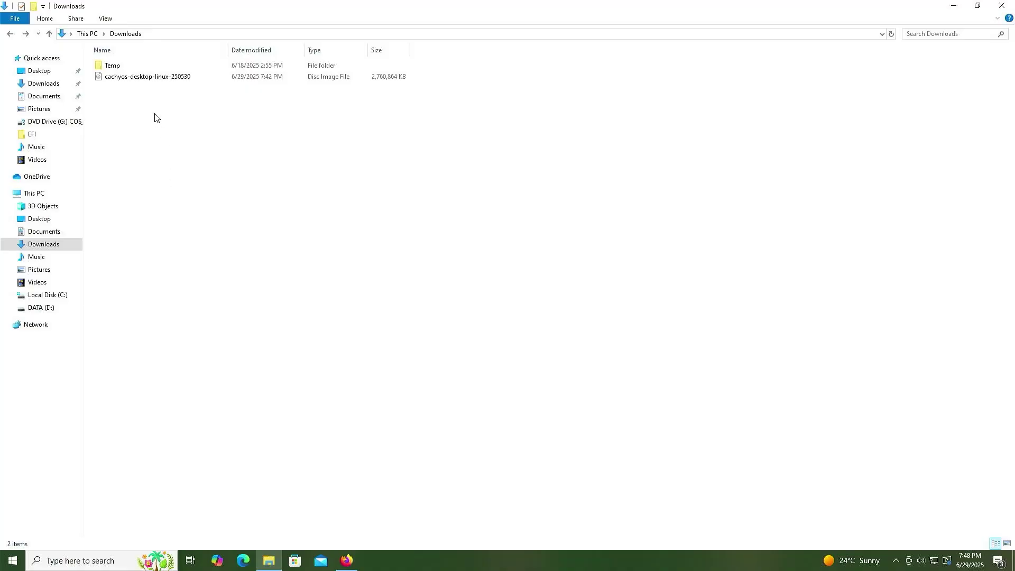
pyautogui.click(138, 79)
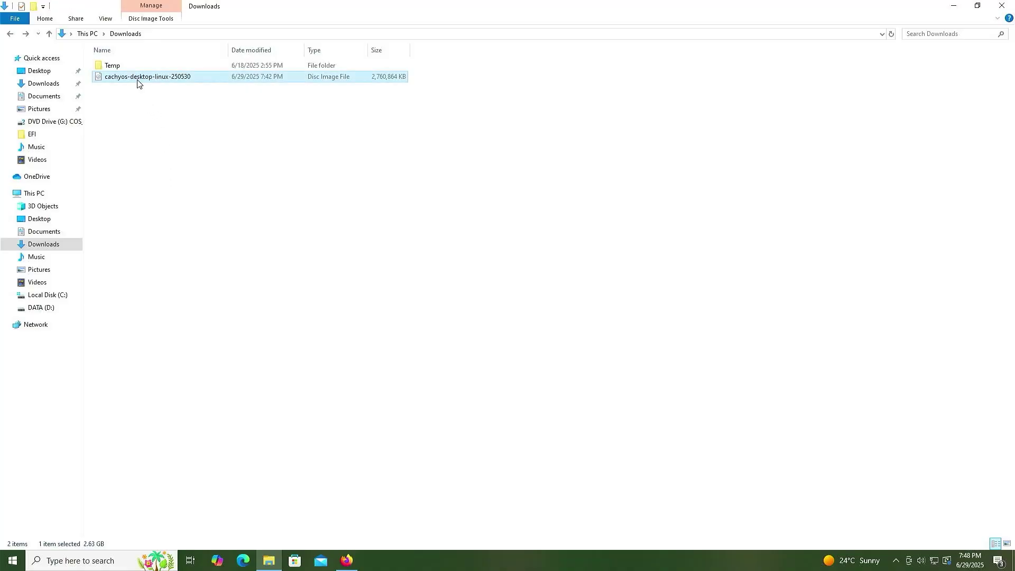
pyautogui.rightClick(137, 83)
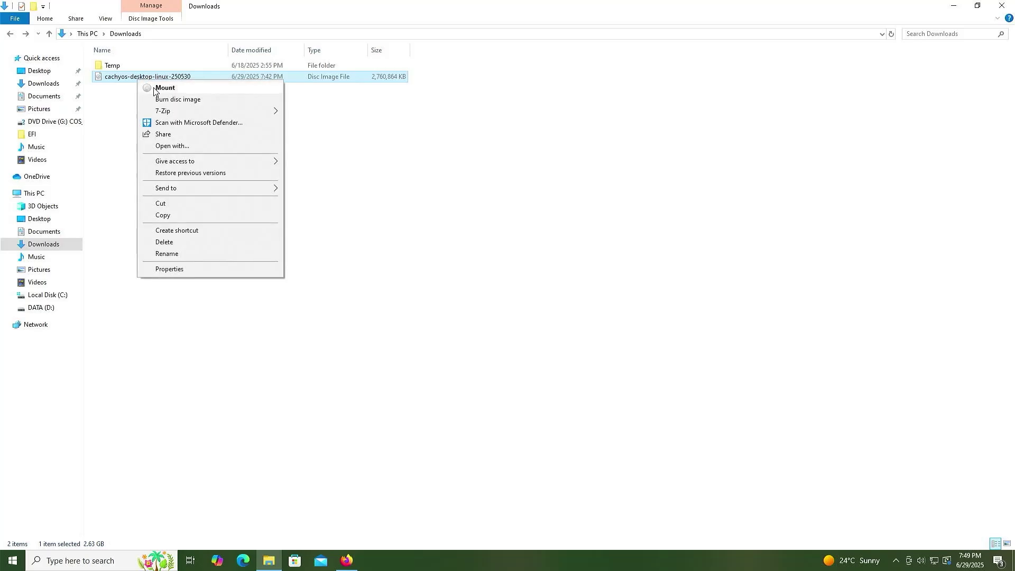
pyautogui.click(164, 87)
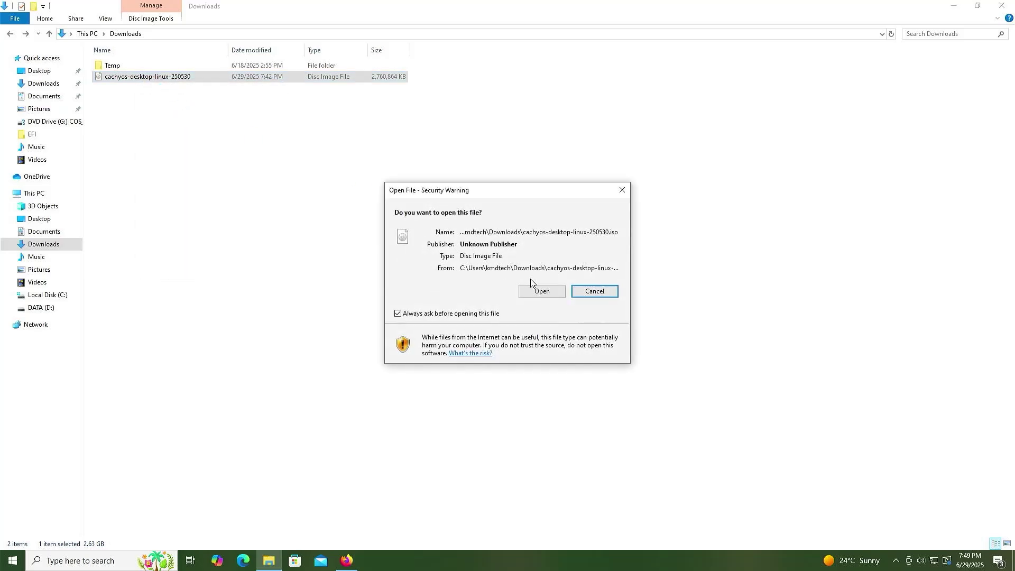
pyautogui.click(536, 292)
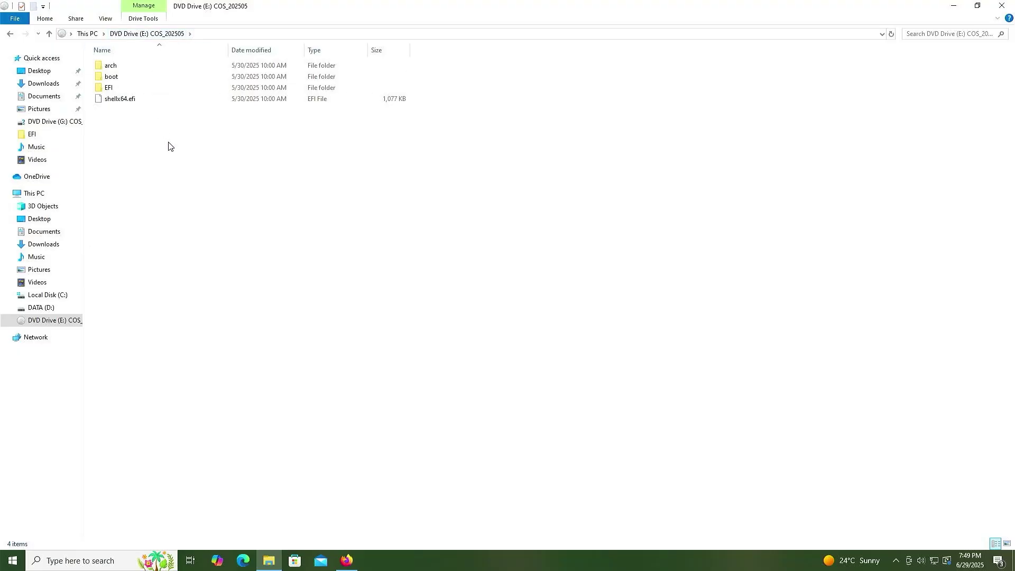
# - Open Disk Management and review the C: partition on Disk 0 and the layout of Disk 1
pyautogui.press('super')
pyautogui.write('disk management')
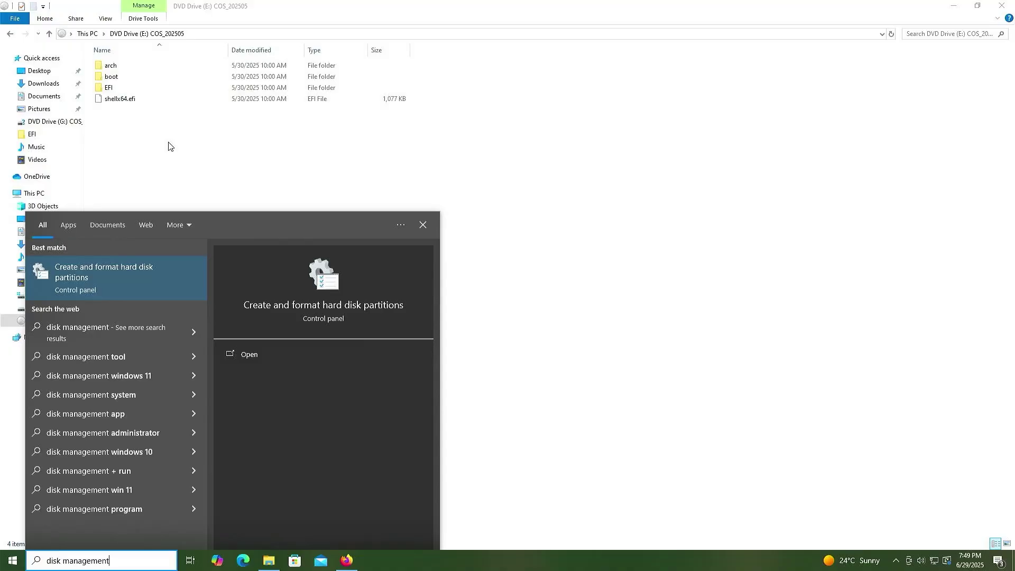
pyautogui.press('Return')
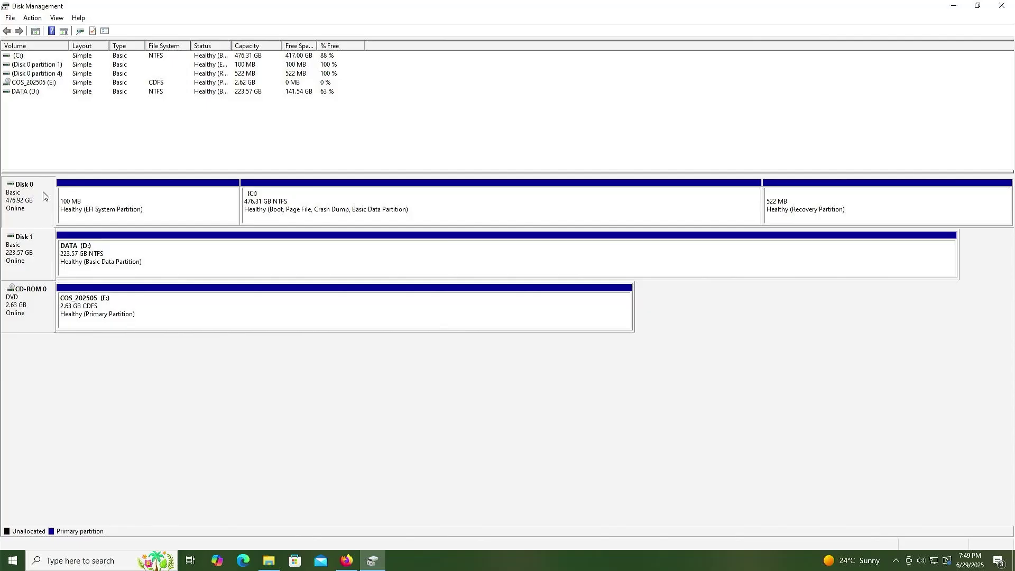
pyautogui.click(296, 197)
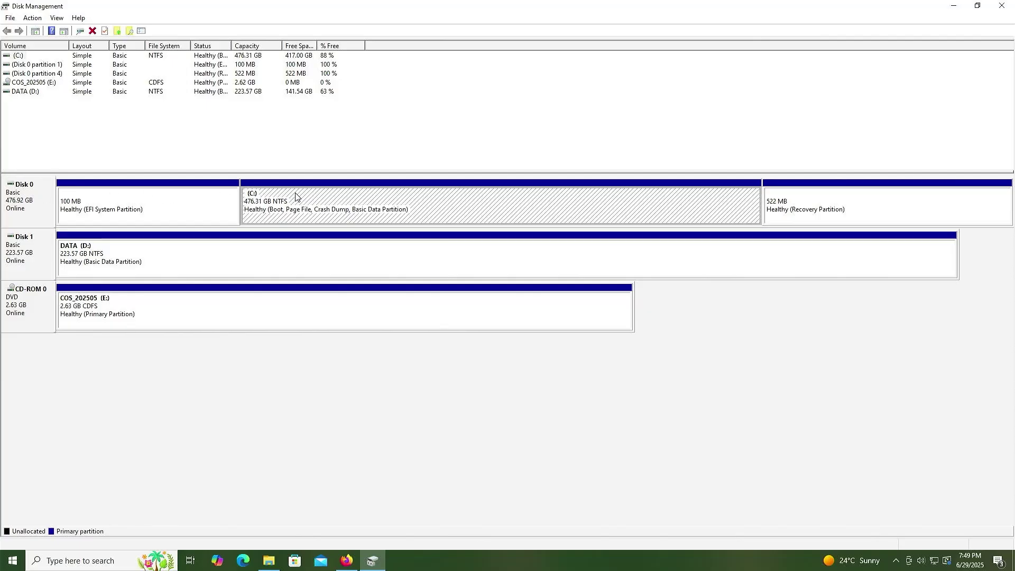
pyautogui.click(40, 248)
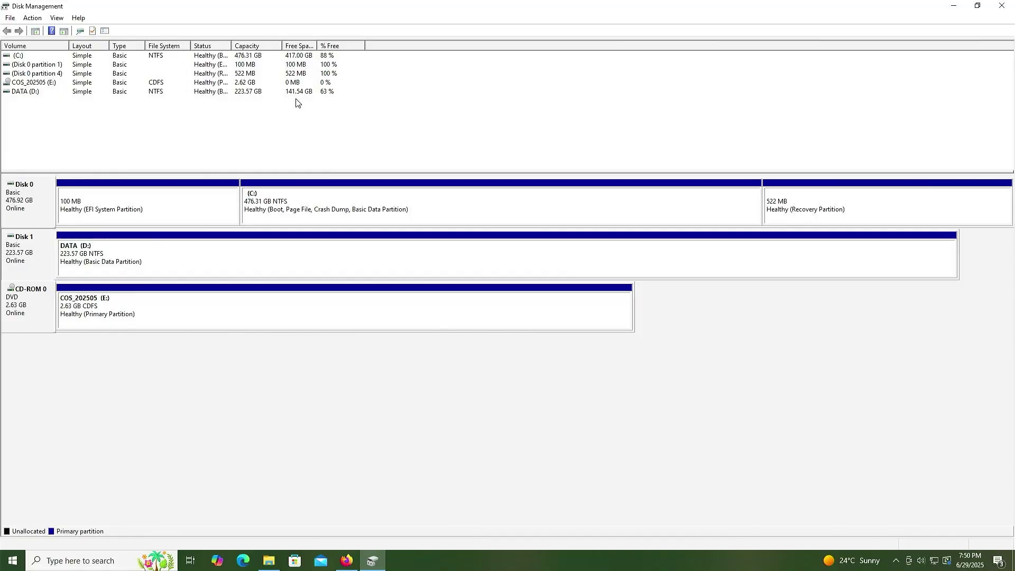
# - Shrink the DATA (D:) volume on Disk 1 by 50000 MB
pyautogui.click(211, 243)
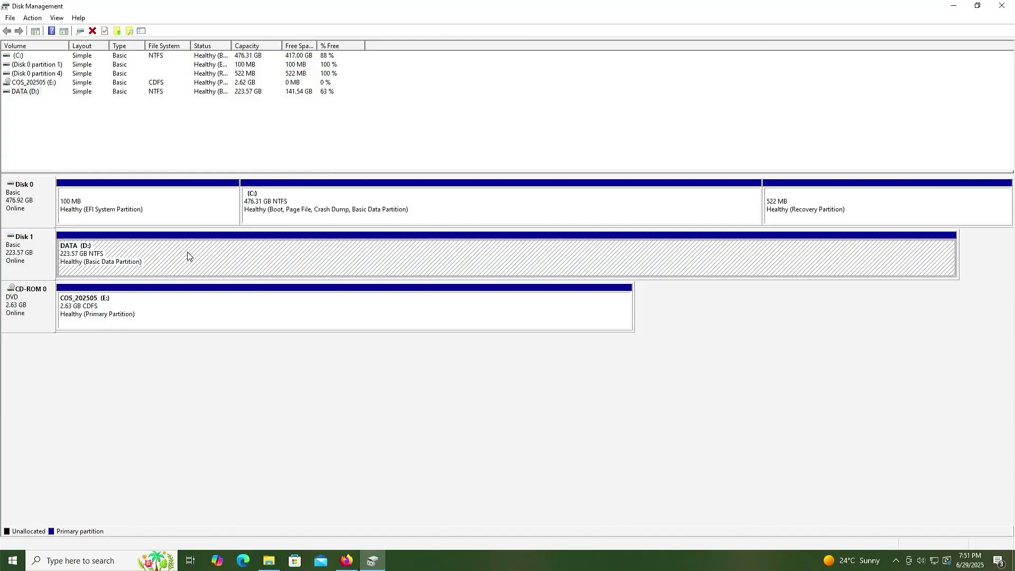
pyautogui.rightClick(194, 258)
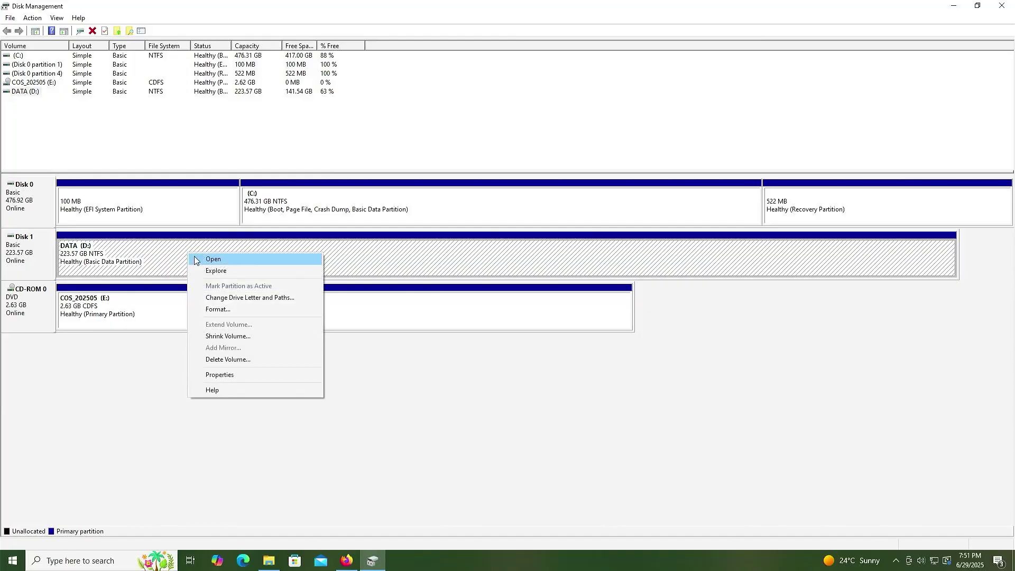
pyautogui.click(233, 341)
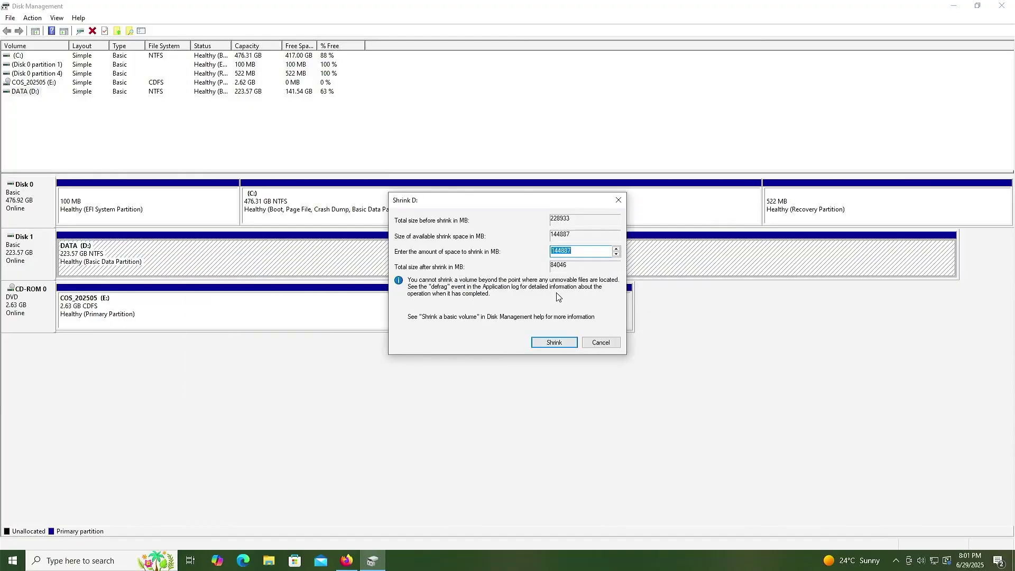
pyautogui.write('50000')
pyautogui.click(555, 342)
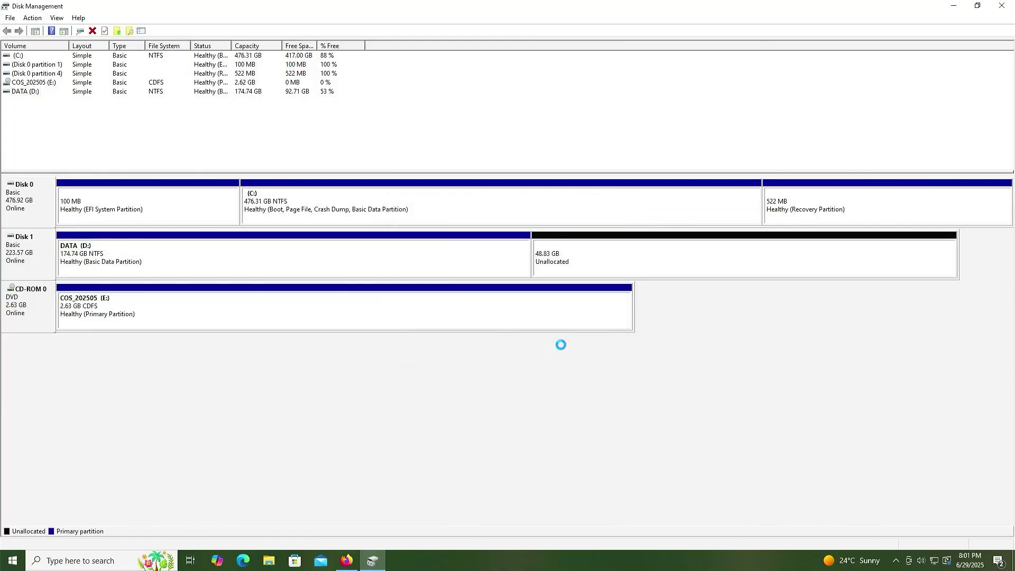
# - Begin a new simple volume of 512 MB in the unallocated space on Disk 1, accepting the default drive letter
pyautogui.click(601, 258)
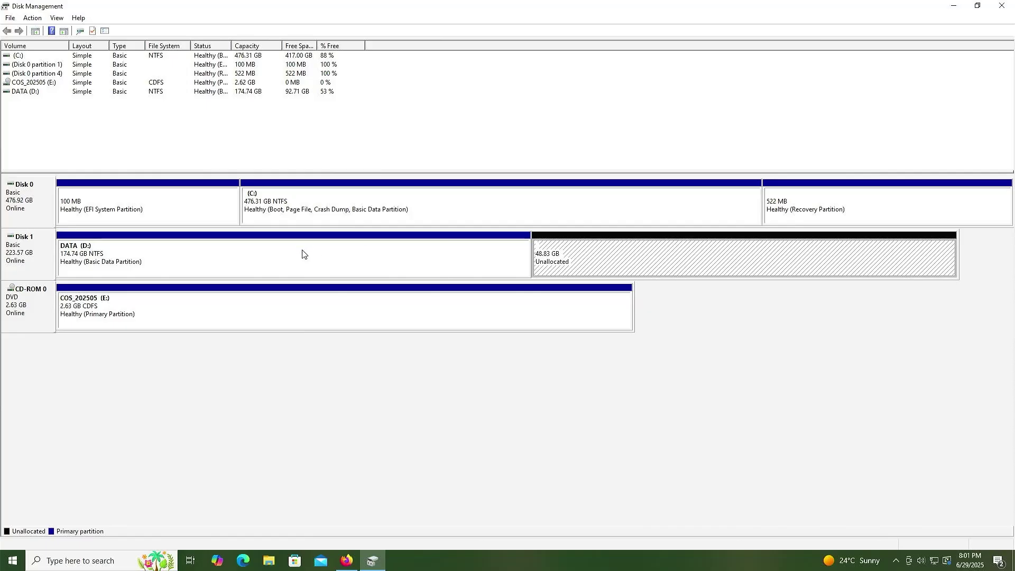
pyautogui.click(126, 223)
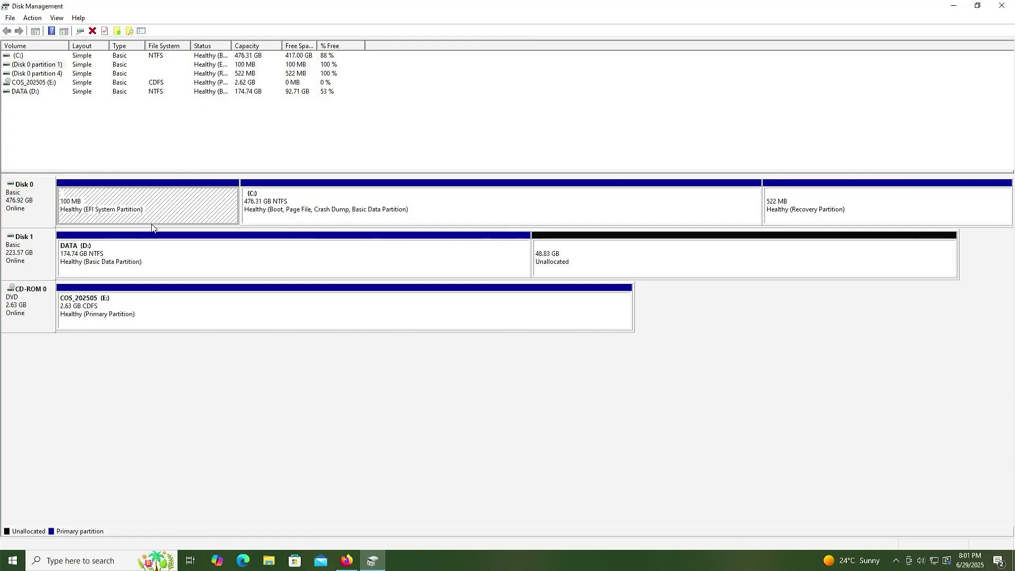
pyautogui.click(561, 266)
pyautogui.rightClick(573, 252)
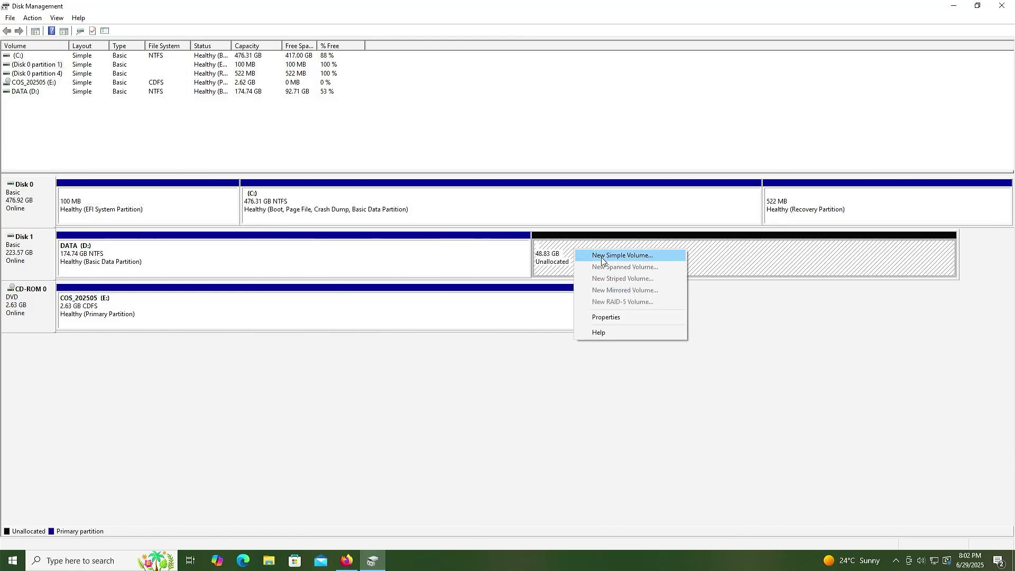
pyautogui.click(592, 256)
pyautogui.click(205, 245)
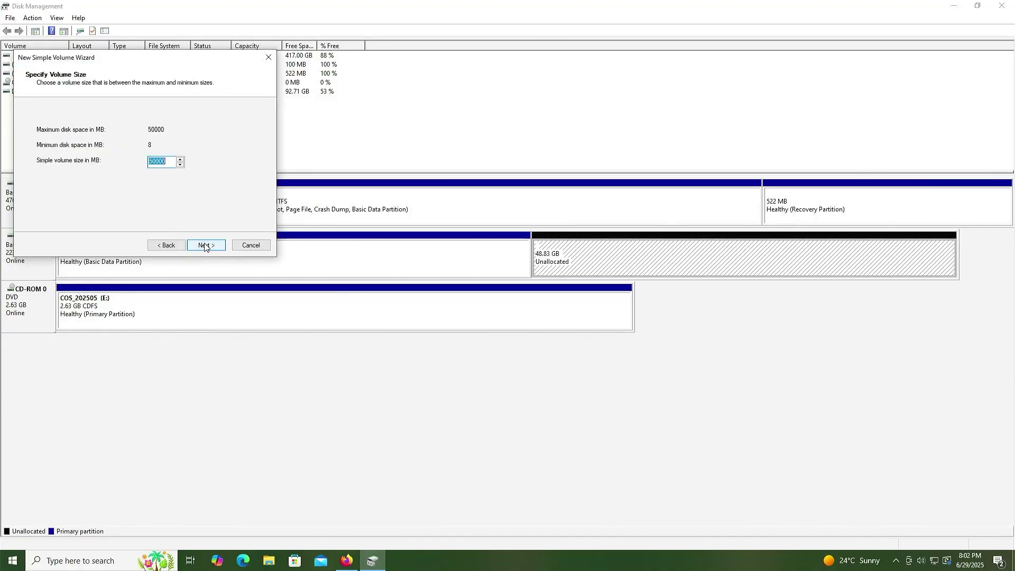
pyautogui.write('512')
pyautogui.click(205, 246)
pyautogui.click(205, 246)
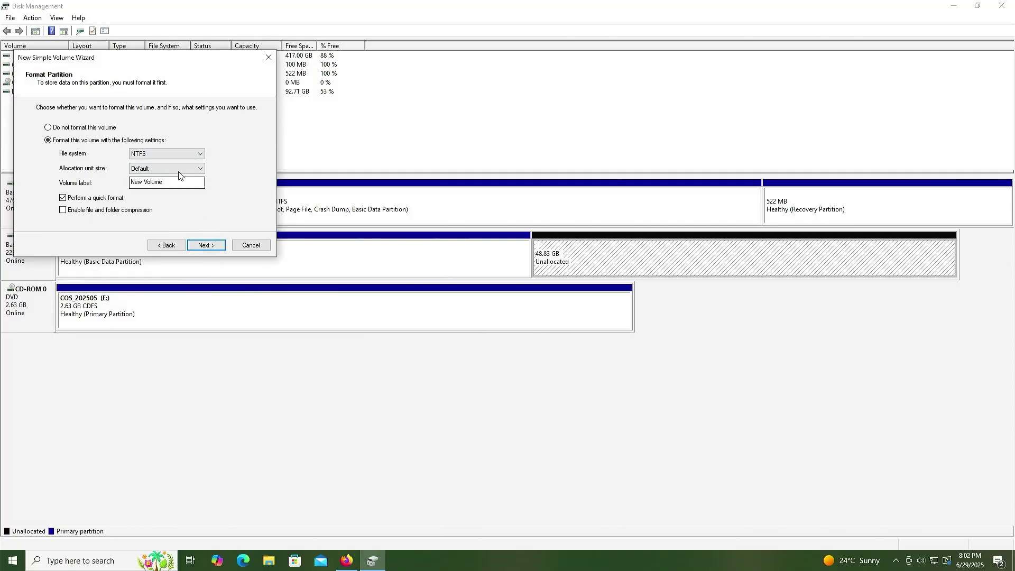
# - Format the new 512 MB volume as FAT32 with the label EFI_CACHYOS and finish creating it
pyautogui.click(168, 153)
pyautogui.click(159, 171)
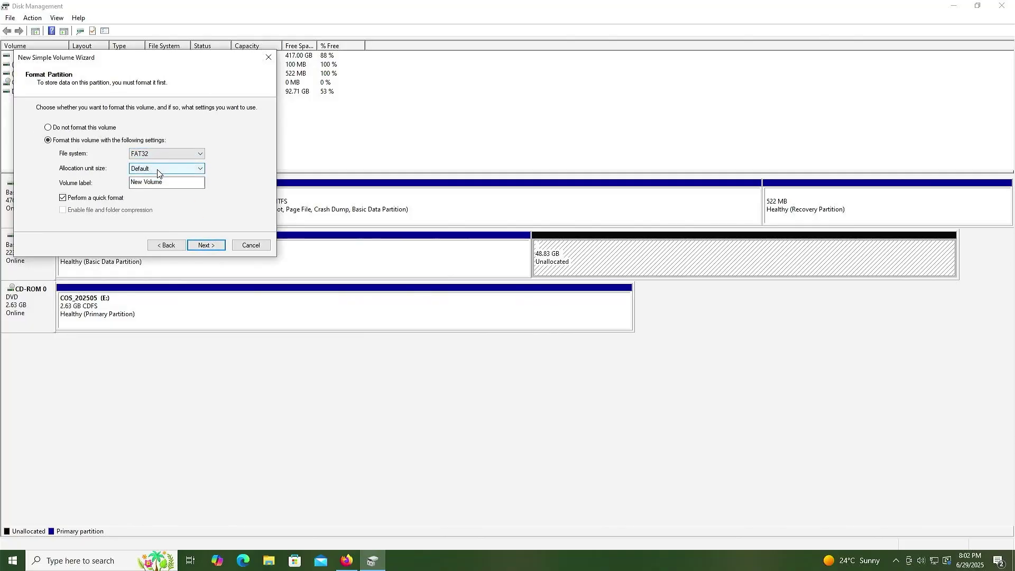
pyautogui.moveTo(163, 183); pyautogui.dragTo(98, 185)
pyautogui.write('EFI_CACHYOS')
pyautogui.press('Tab')
pyautogui.press('Tab')
pyautogui.press('Tab')
pyautogui.press('Return')
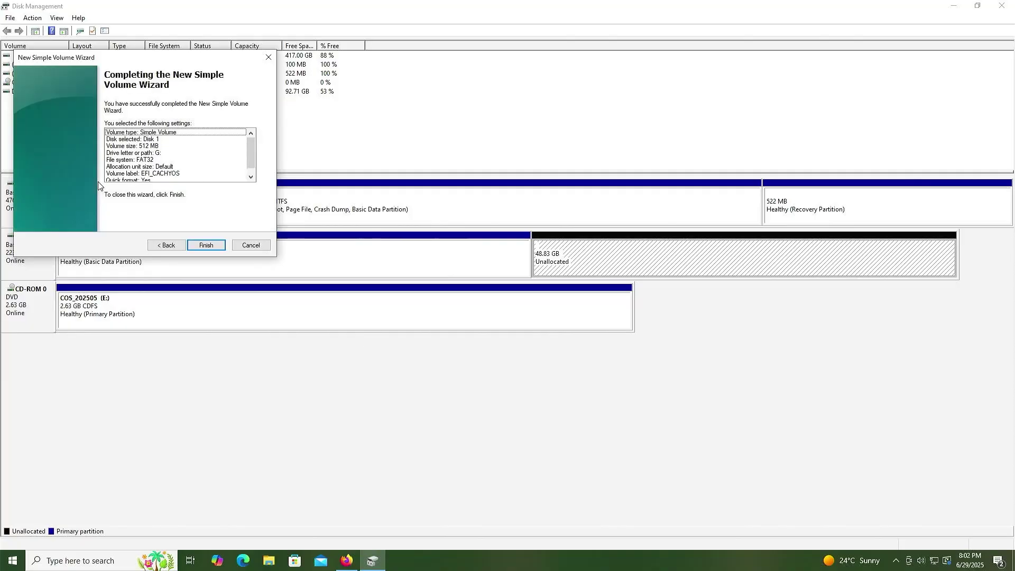
pyautogui.click(206, 245)
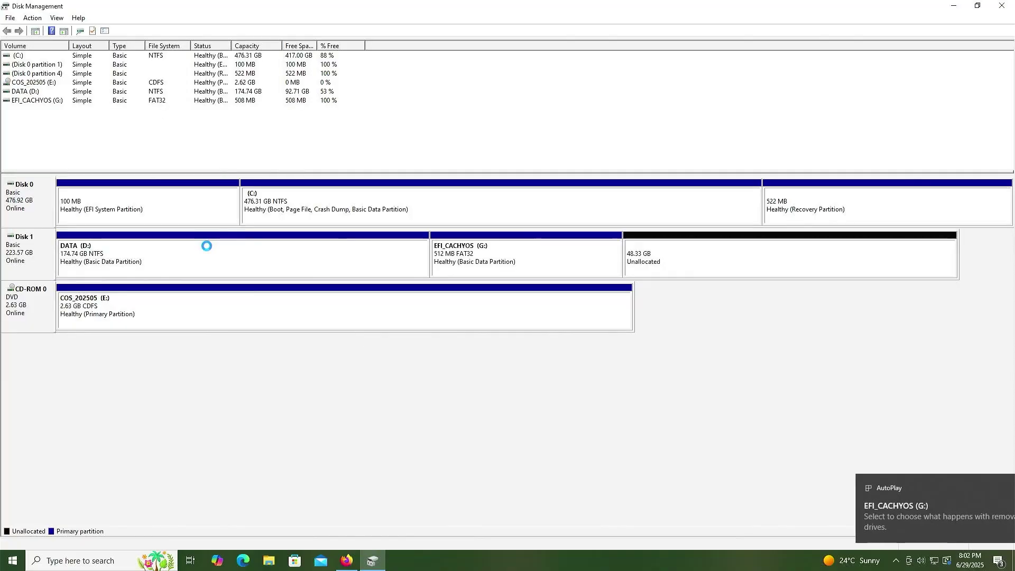
pyautogui.click(696, 254)
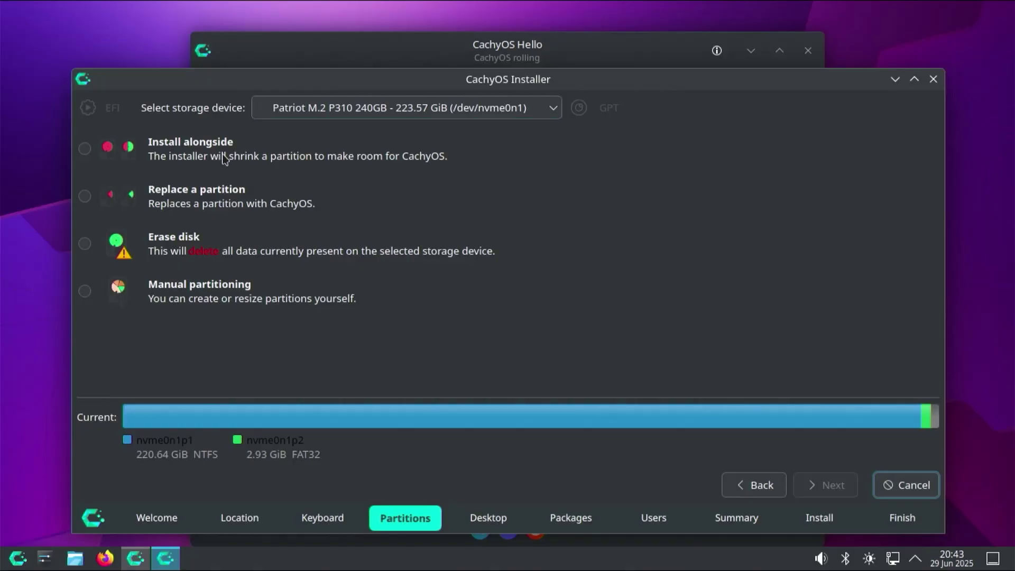
# - In the CachyOS Installer, try Install alongside by choosing the nvme0n1p1 NTFS partition to shrink and resizing it
pyautogui.click(203, 154)
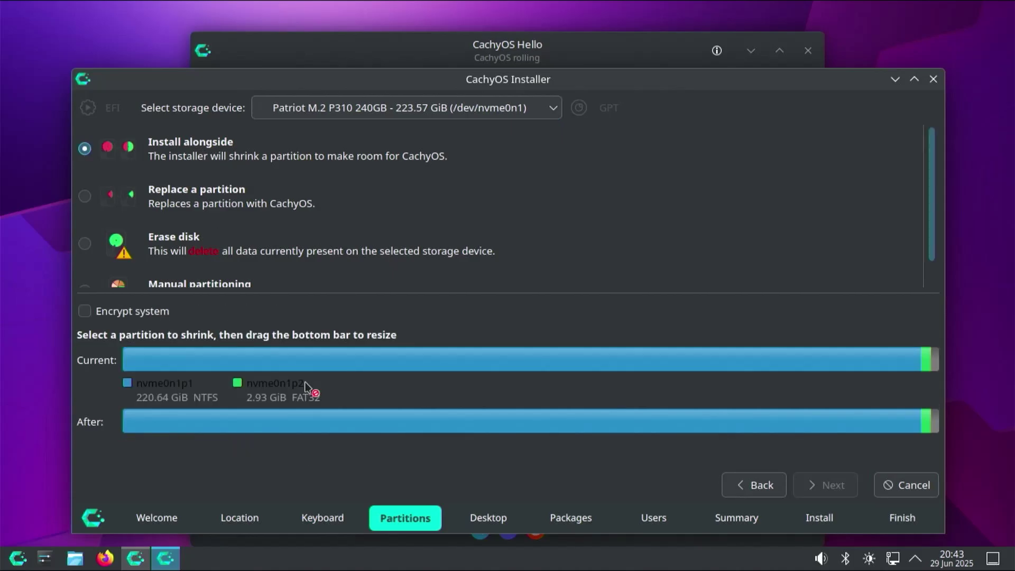
pyautogui.click(411, 362)
pyautogui.moveTo(514, 427); pyautogui.dragTo(668, 417)
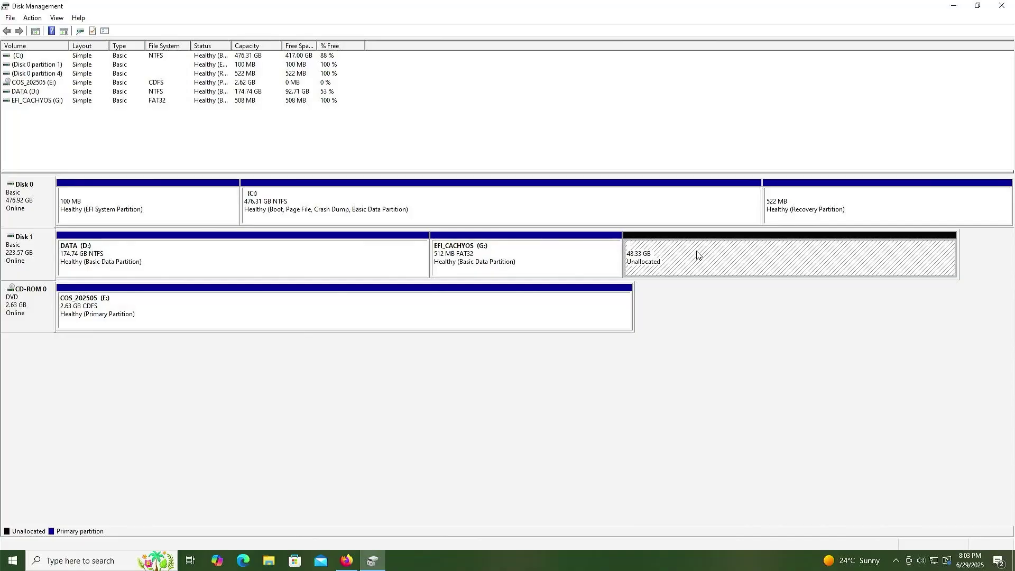
# - In Disk Management, create a 46488 MB NTFS volume labelled CACHYOS in the unallocated space on Disk 1
pyautogui.rightClick(698, 256)
pyautogui.click(709, 256)
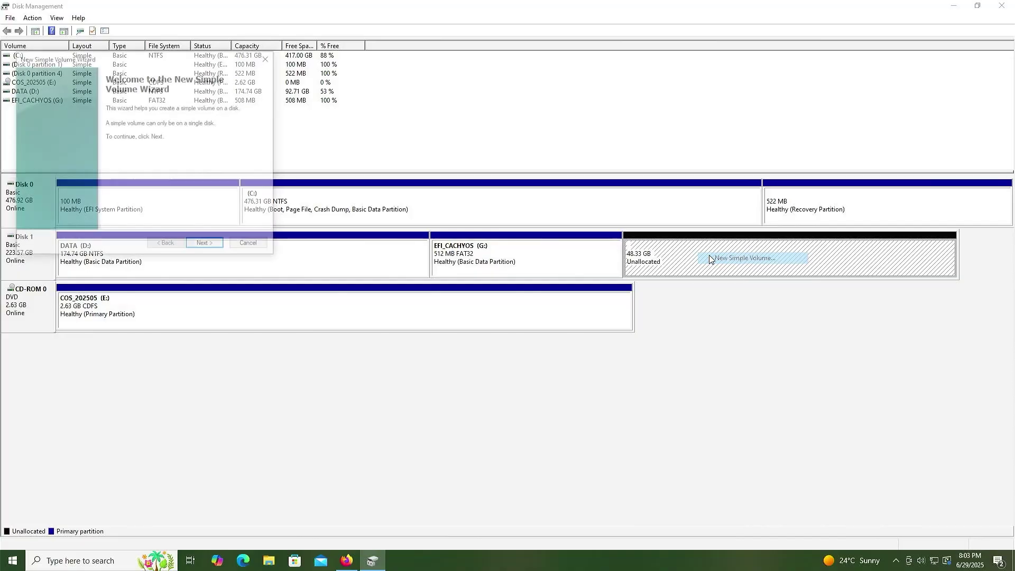
pyautogui.click(205, 245)
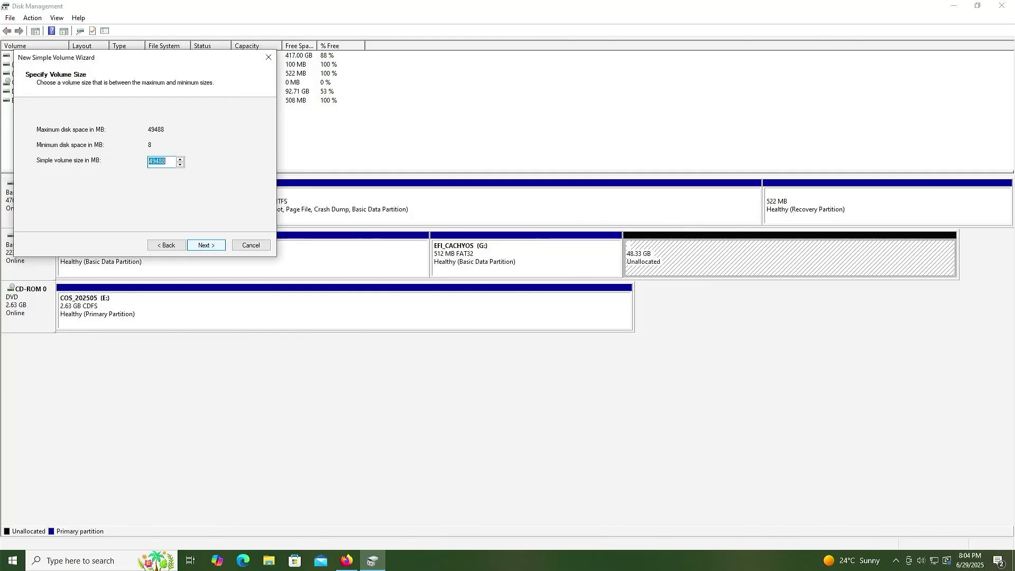
pyautogui.write('46')
pyautogui.press('Tab')
pyautogui.click(211, 248)
pyautogui.click(210, 248)
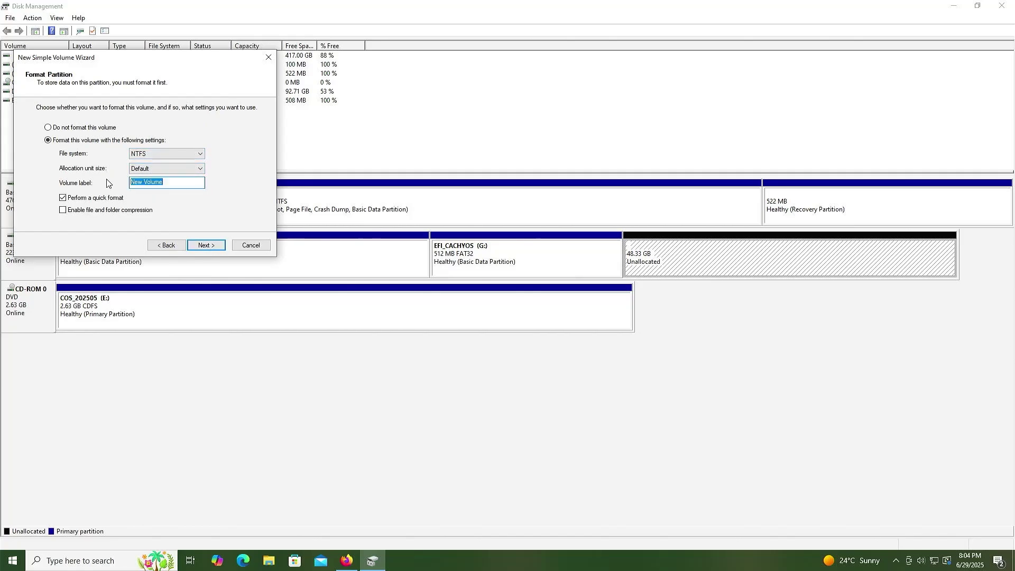
pyautogui.write('CACHYOS')
pyautogui.click(213, 246)
pyautogui.click(212, 244)
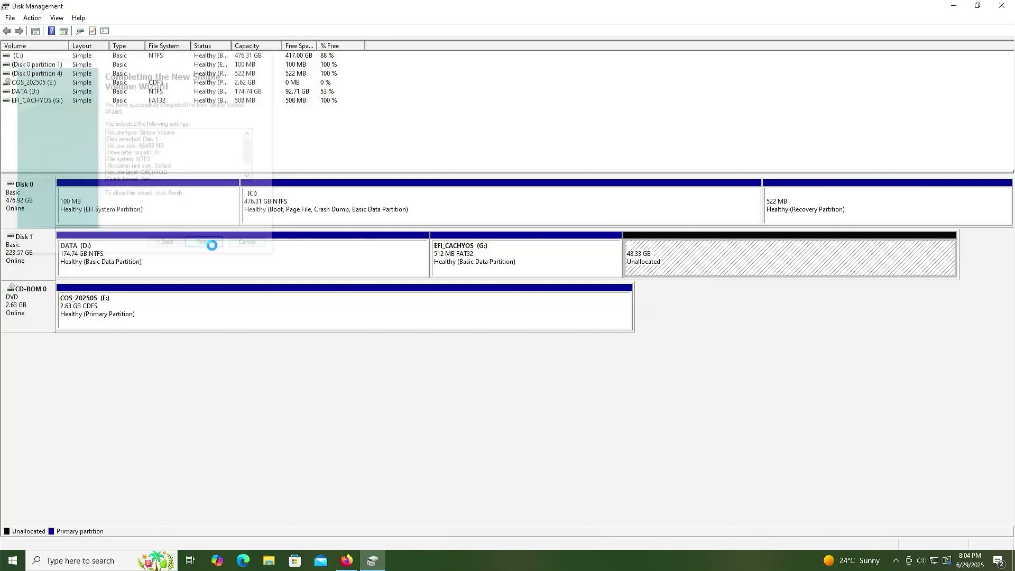
# - Begin a new simple volume in the remaining unallocated space on Disk 1, accepting the default size and drive letter F
pyautogui.rightClick(832, 257)
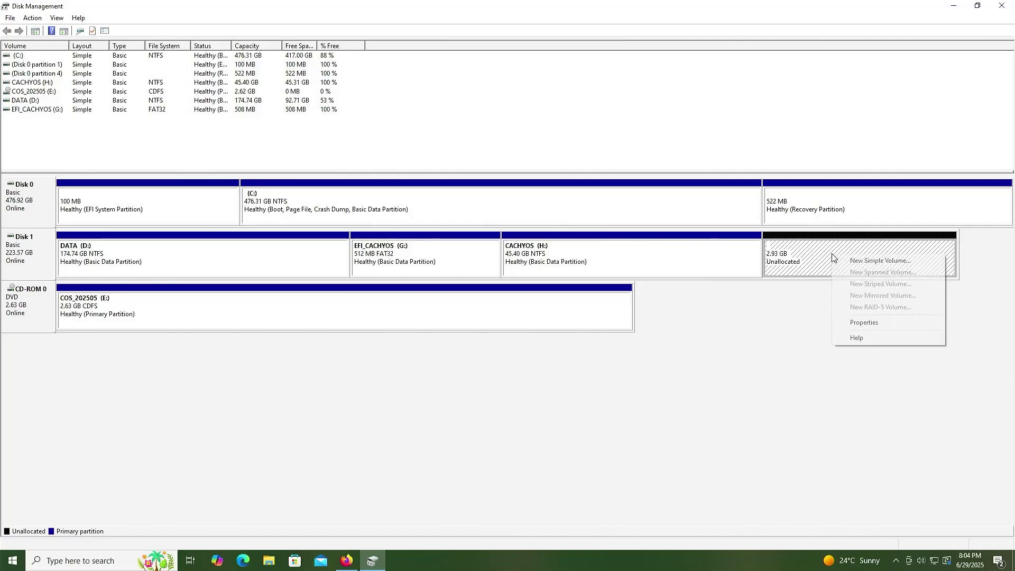
pyautogui.click(860, 261)
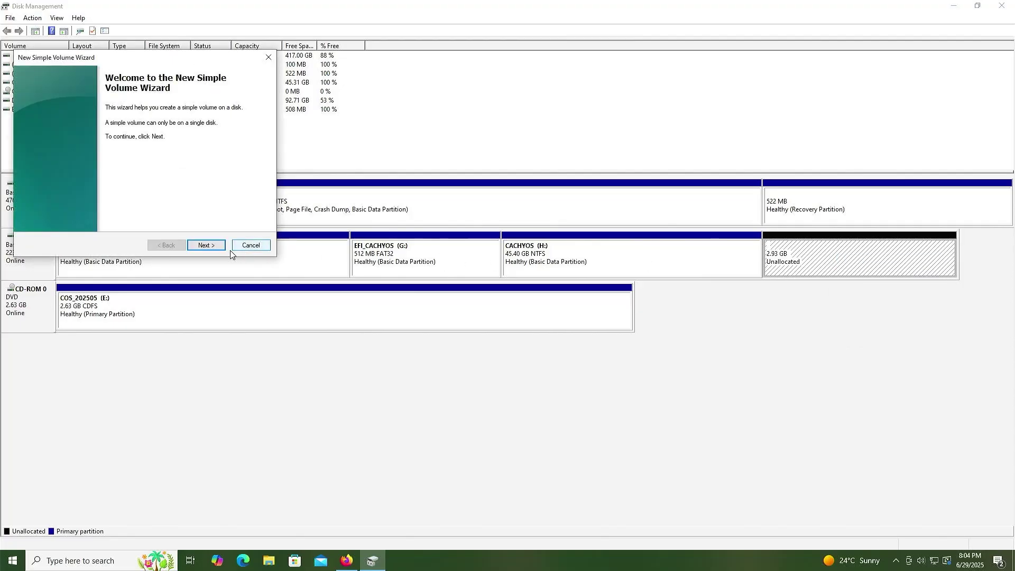
pyautogui.click(206, 245)
pyautogui.click(206, 245)
pyautogui.click(209, 246)
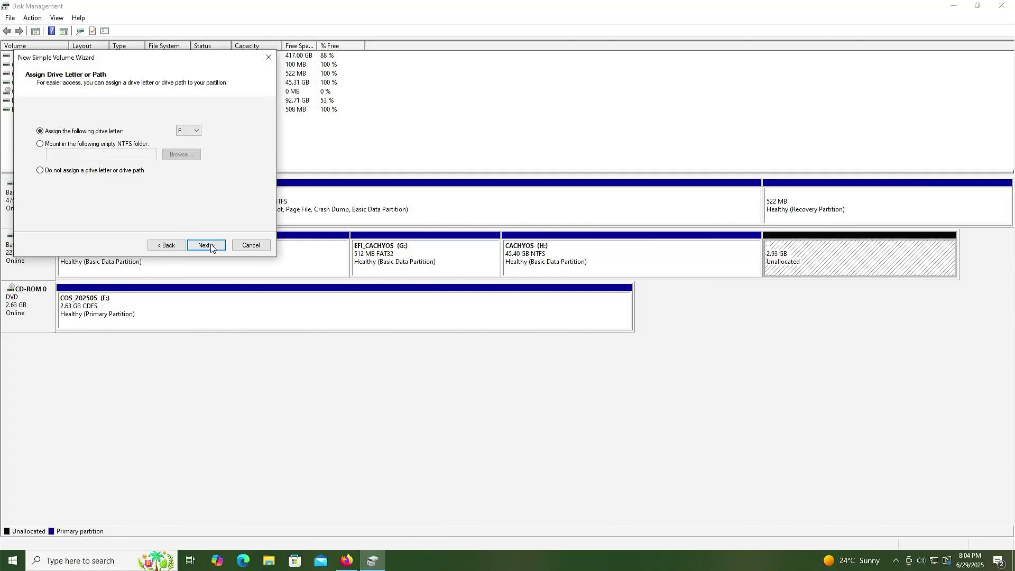
# - Format the new volume as FAT32 with the label ISO and finish creating it
pyautogui.click(167, 154)
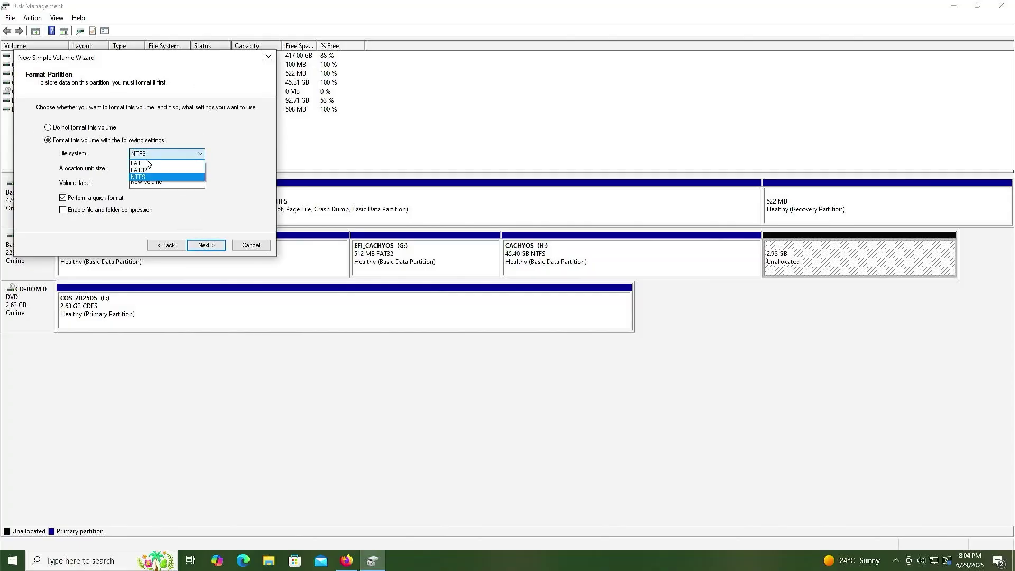
pyautogui.click(159, 166)
pyautogui.moveTo(167, 182); pyautogui.dragTo(84, 173)
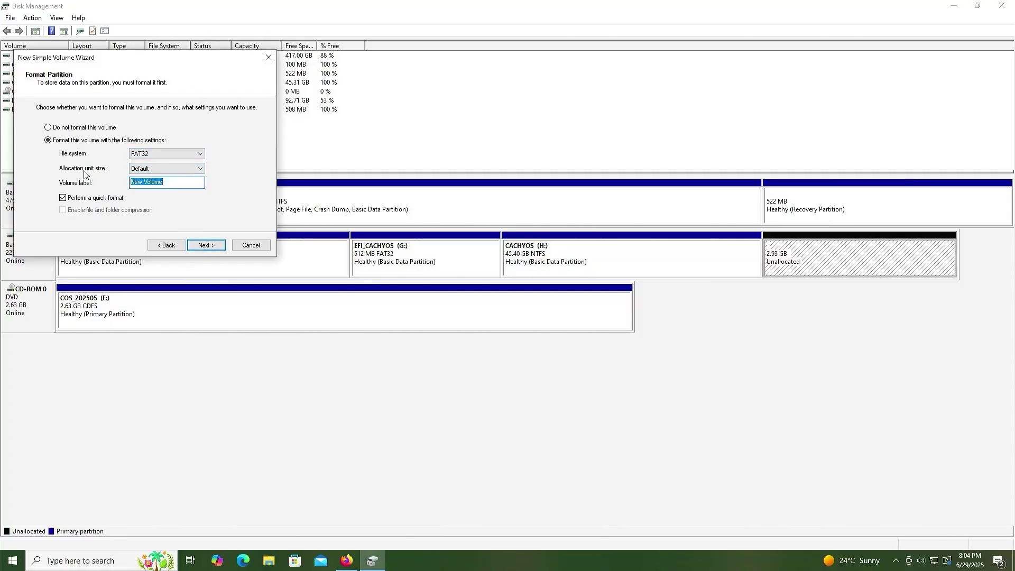
pyautogui.write('ISO')
pyautogui.press('Tab')
pyautogui.press('Tab')
pyautogui.press('Tab')
pyautogui.press('Return')
pyautogui.click(207, 246)
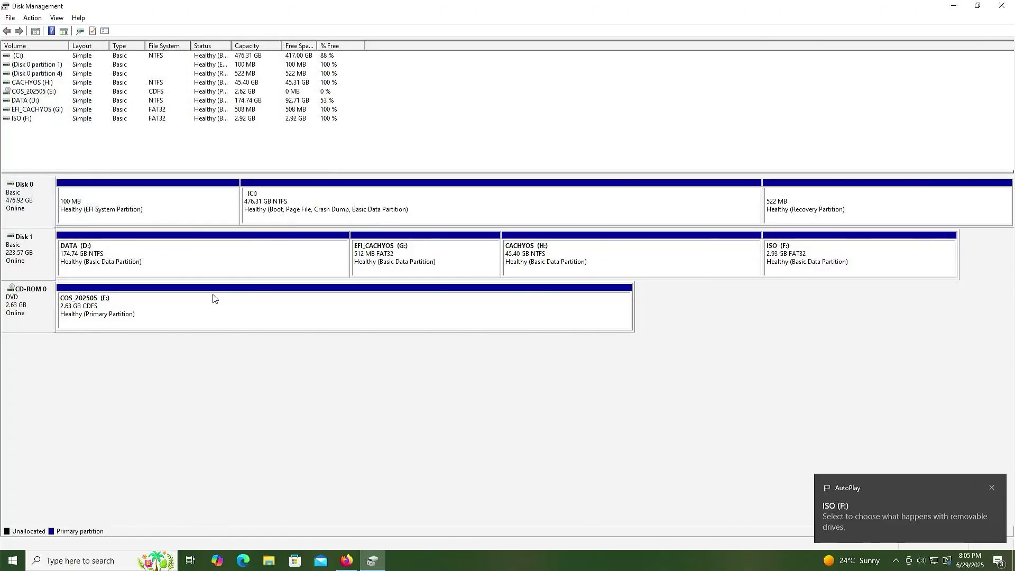
# - In File Explorer, copy everything from the mounted CachyOS DVD drive (E:) to the ISO (F:) volume
pyautogui.click(268, 560)
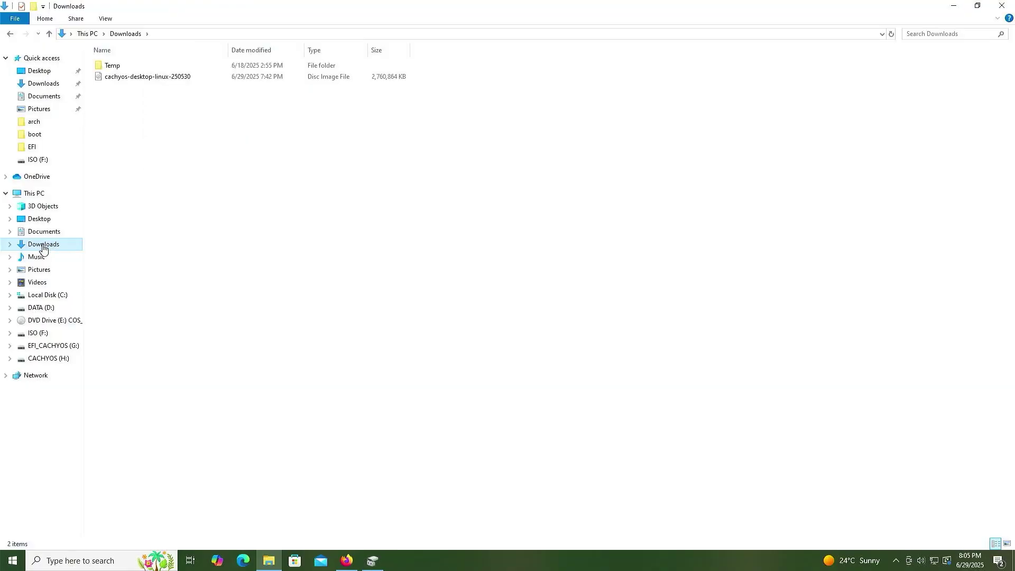
pyautogui.click(61, 323)
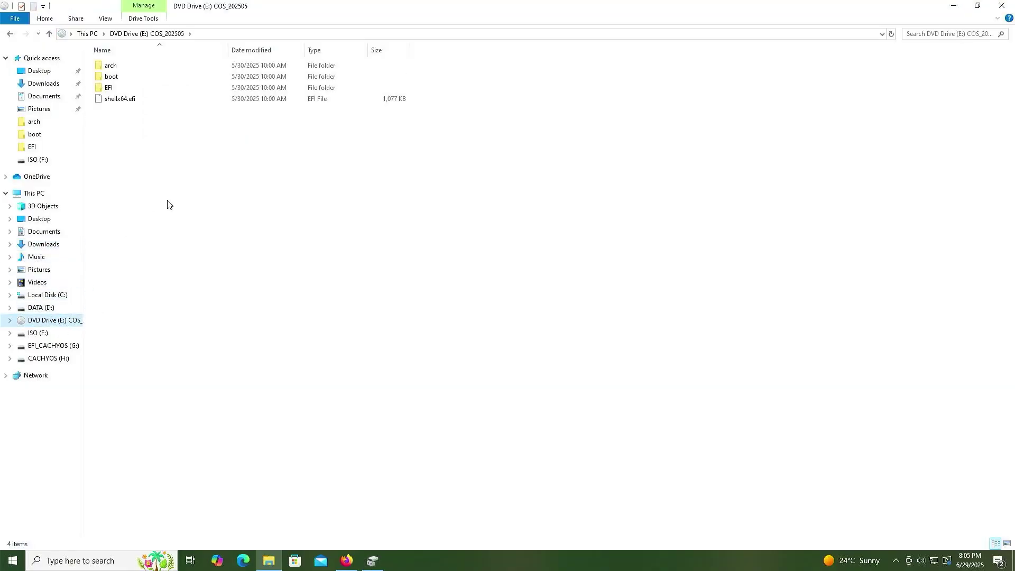
pyautogui.hotkey('ctrl', 'a')
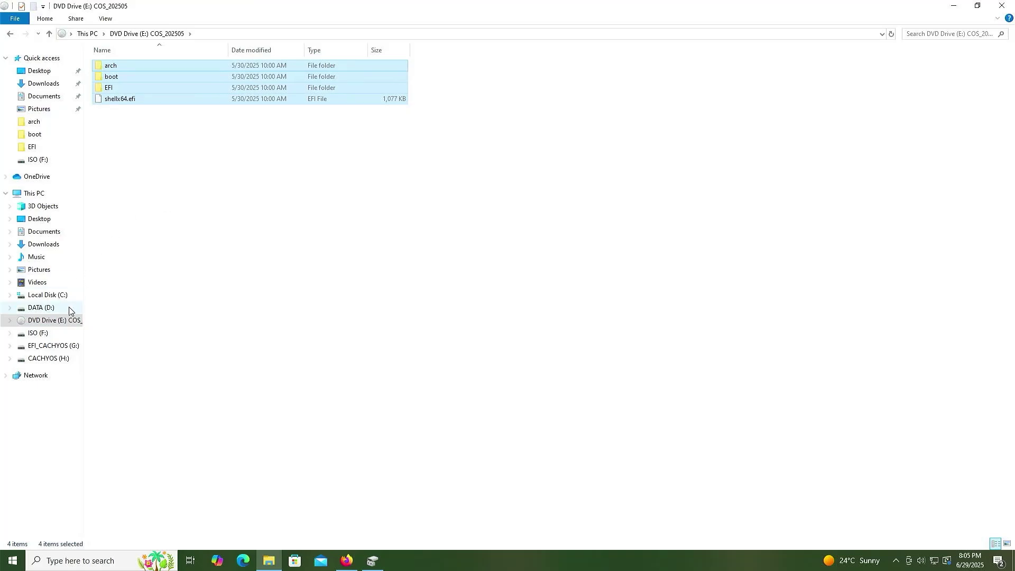
pyautogui.click(38, 333)
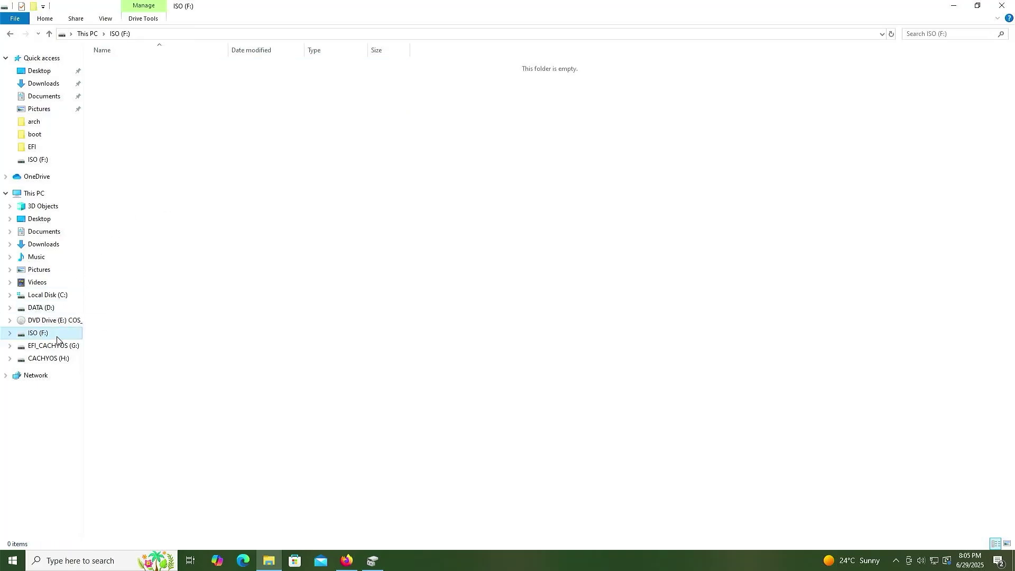
pyautogui.click(201, 236)
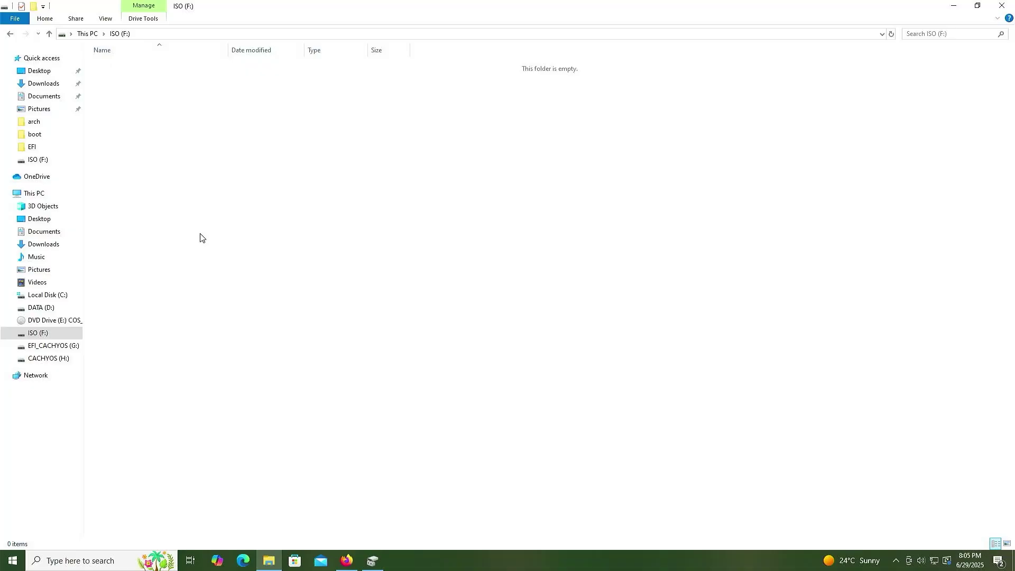
pyautogui.hotkey('ctrl', 'v')
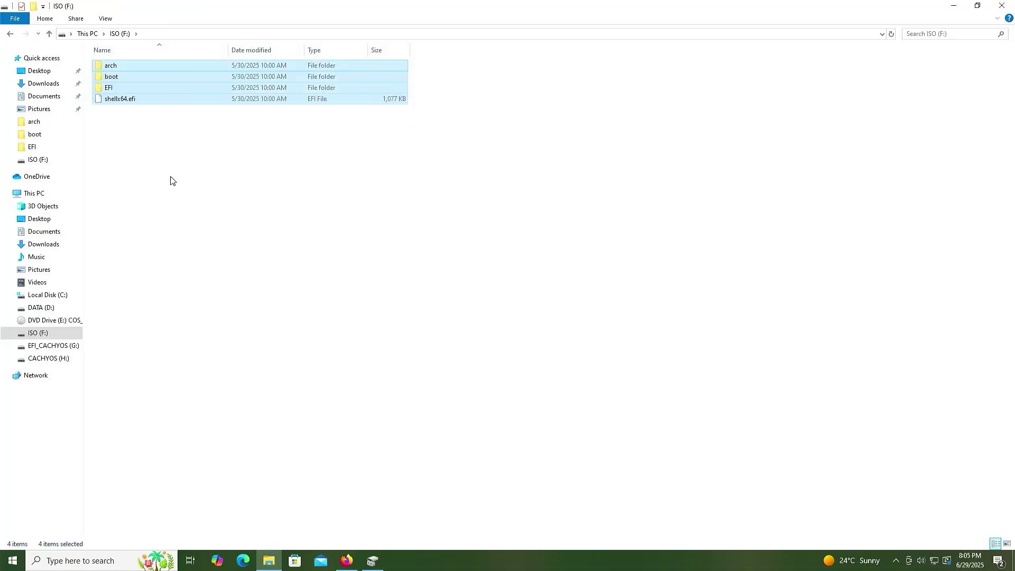
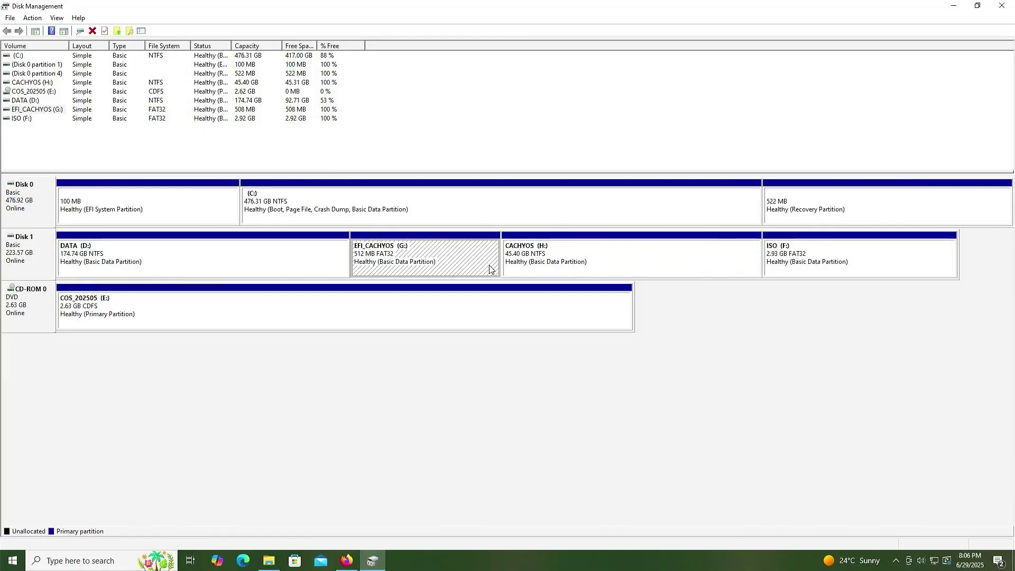
# - Find diskpart through Windows search, run it as administrator and allow it to make changes
pyautogui.click(820, 272)
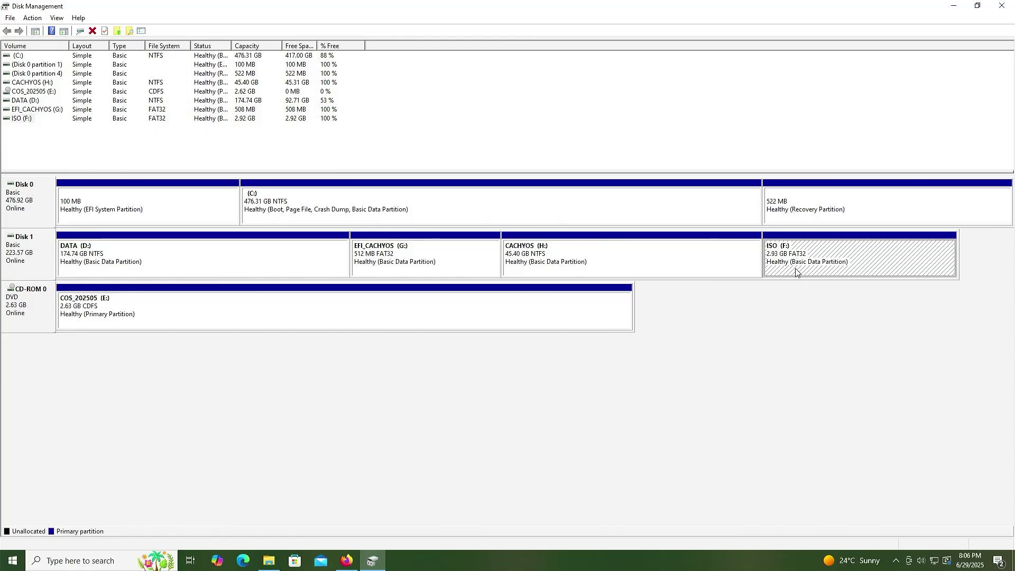
pyautogui.press('super')
pyautogui.write('dis')
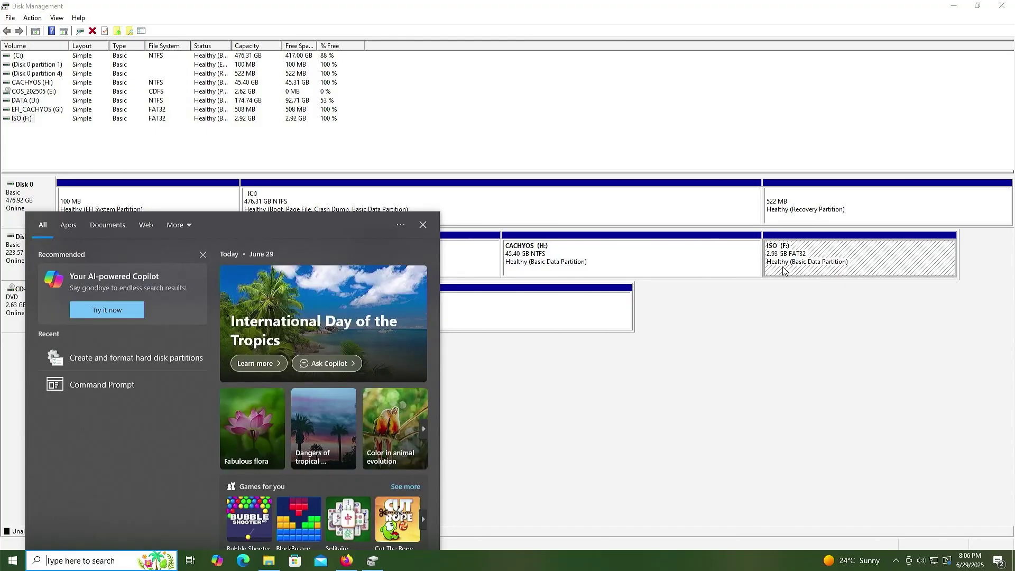
pyautogui.write('kpart')
pyautogui.press('Right')
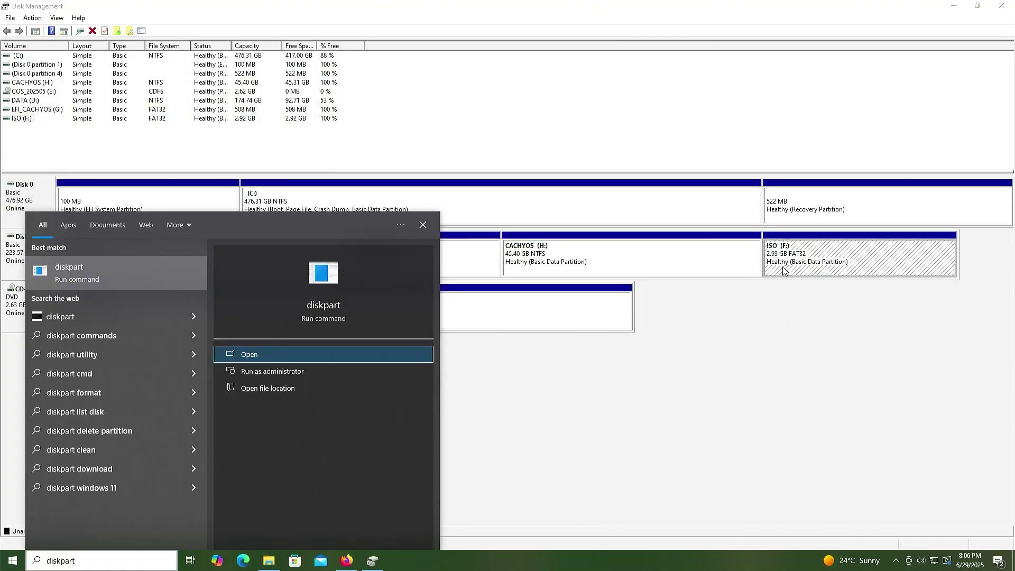
pyautogui.press('Down')
pyautogui.press('Return')
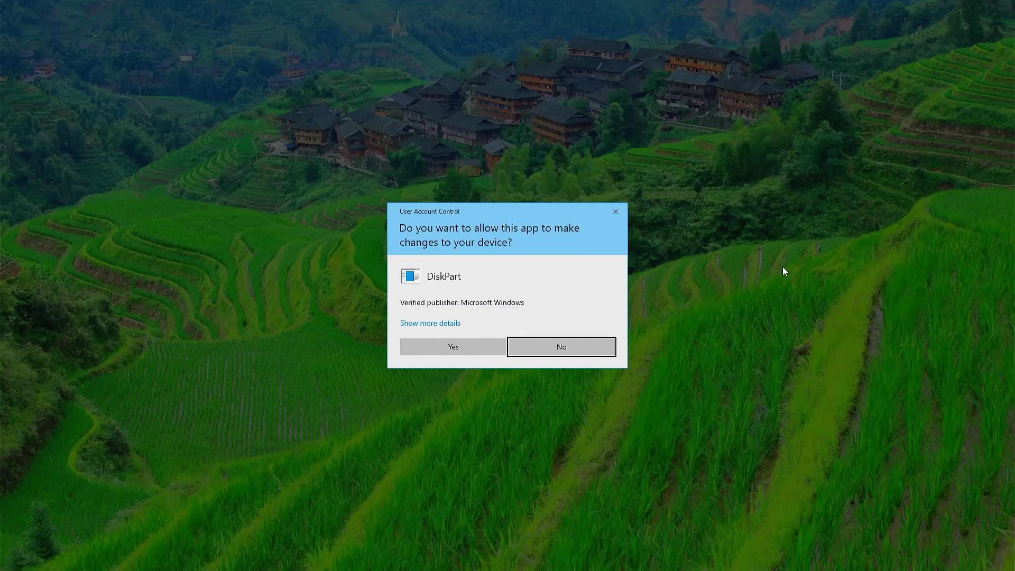
pyautogui.press('Left')
pyautogui.press('Return')
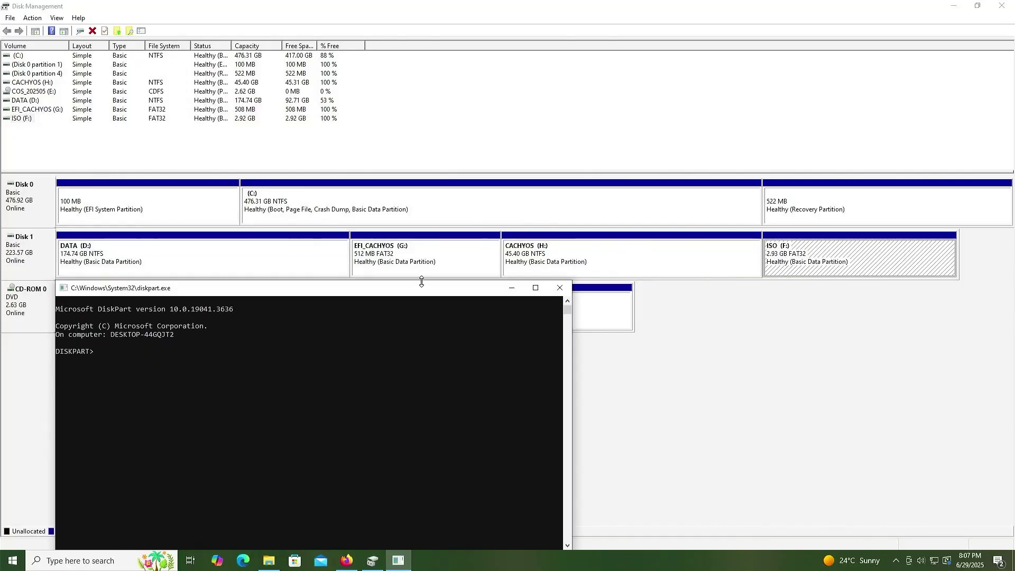
# - In DiskPart, list the disks, then select disk 1 and list its partitions
pyautogui.write('list disk')
pyautogui.press('Return')
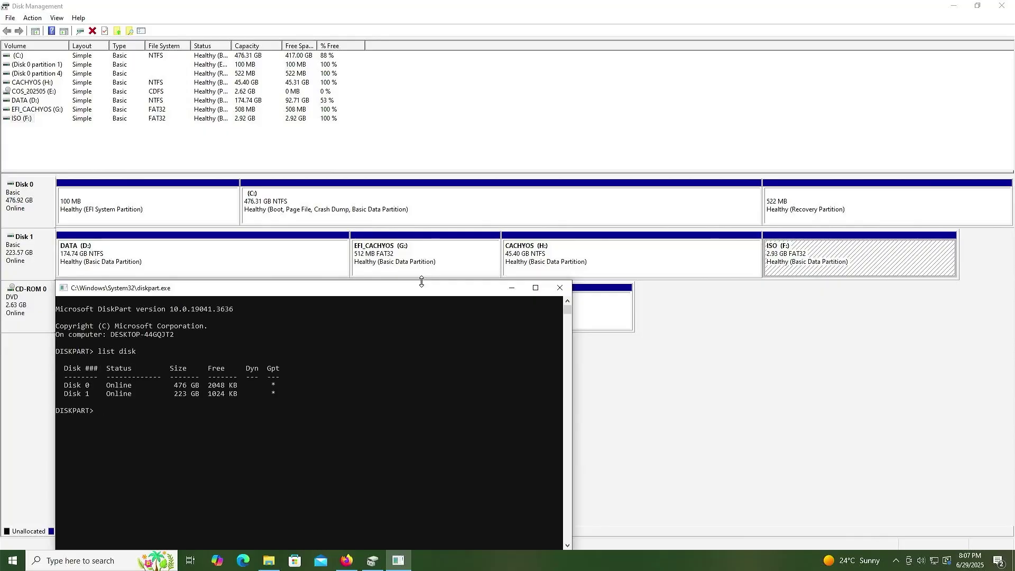
pyautogui.write('sel disk 1')
pyautogui.press('Return')
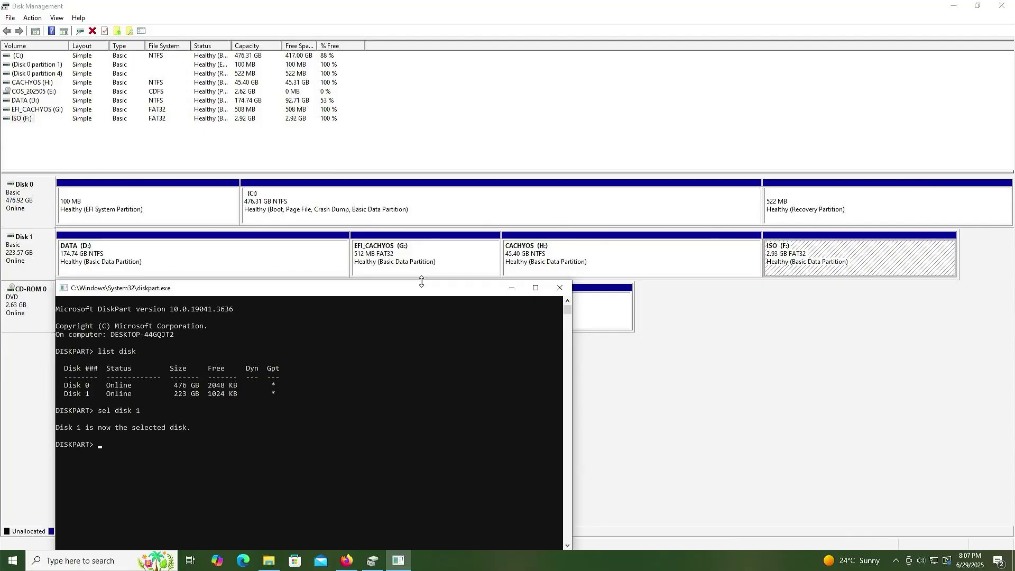
pyautogui.write('list part')
pyautogui.press('Return')
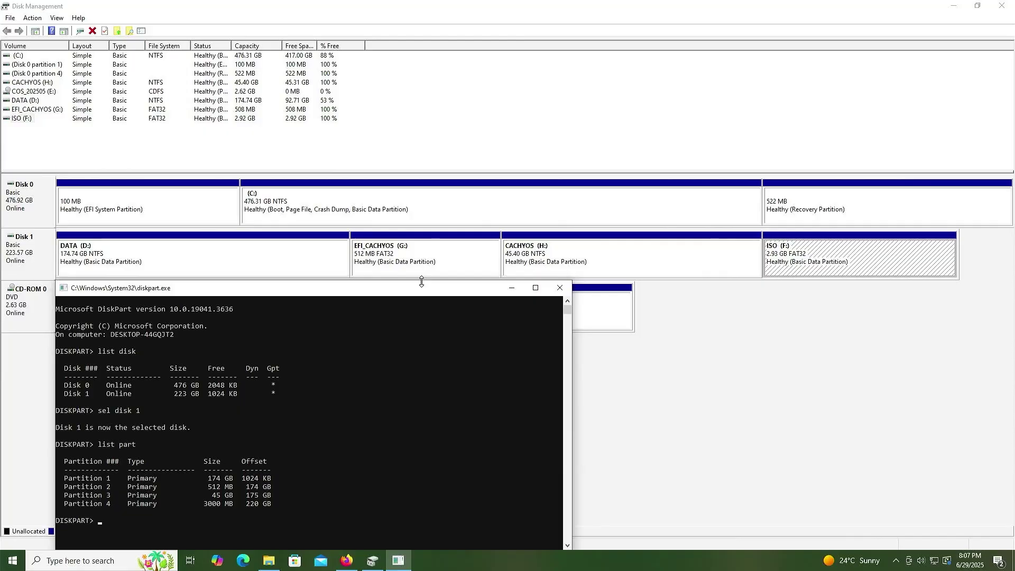
# - Select partition 2, the 512 MB EFI_CACHYOS volume, and display the help for set id
pyautogui.write('sel part 2')
pyautogui.press('Return')
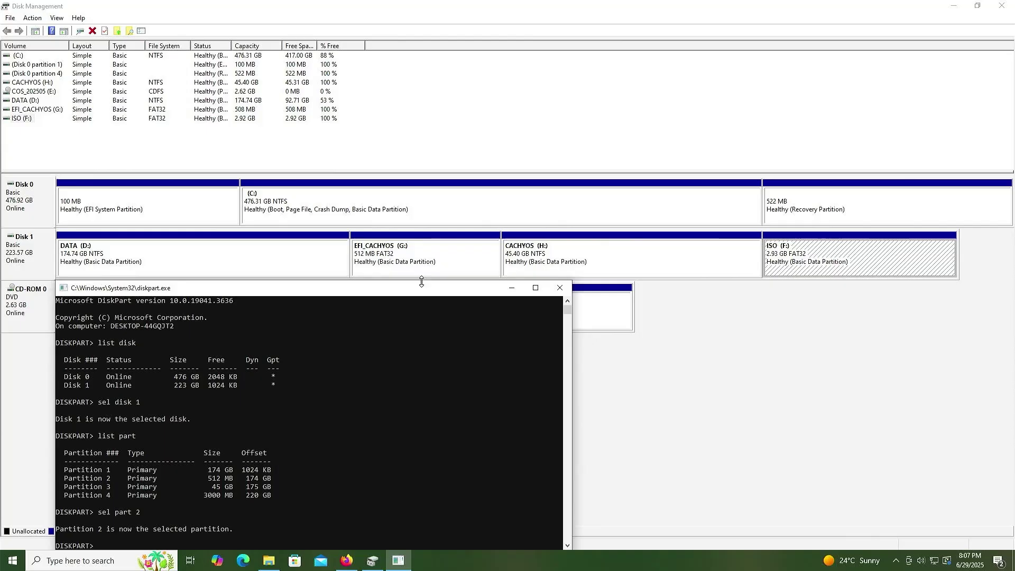
pyautogui.write('help set id')
pyautogui.press('Return')
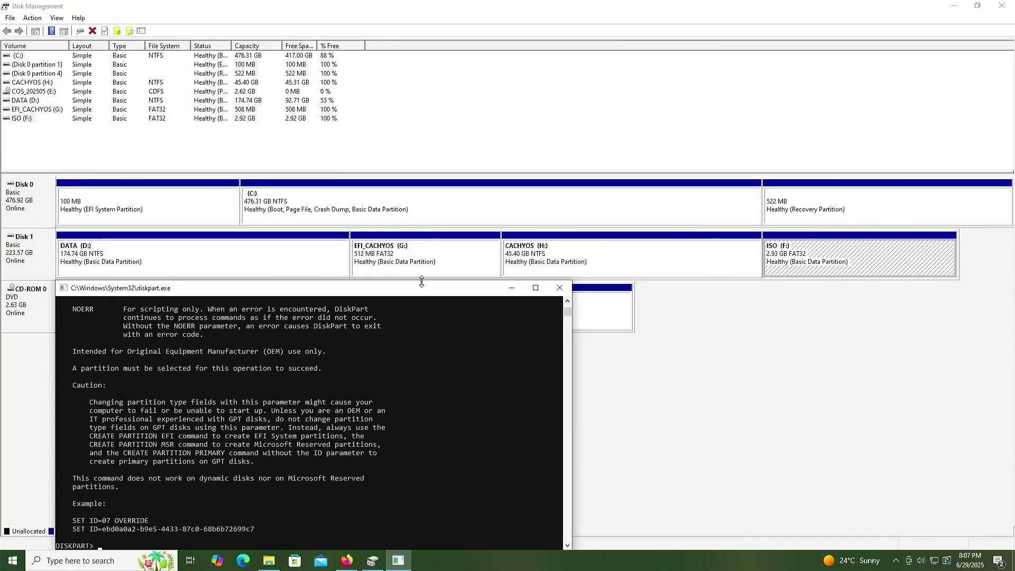
# - Set partition 2's type ID to the EFI System partition GUID c12a7328-f81f-11d2-ba4b-00a0c93ec93b, copied from the help text
pyautogui.write('set id=')
pyautogui.scroll(10, 307, 396)
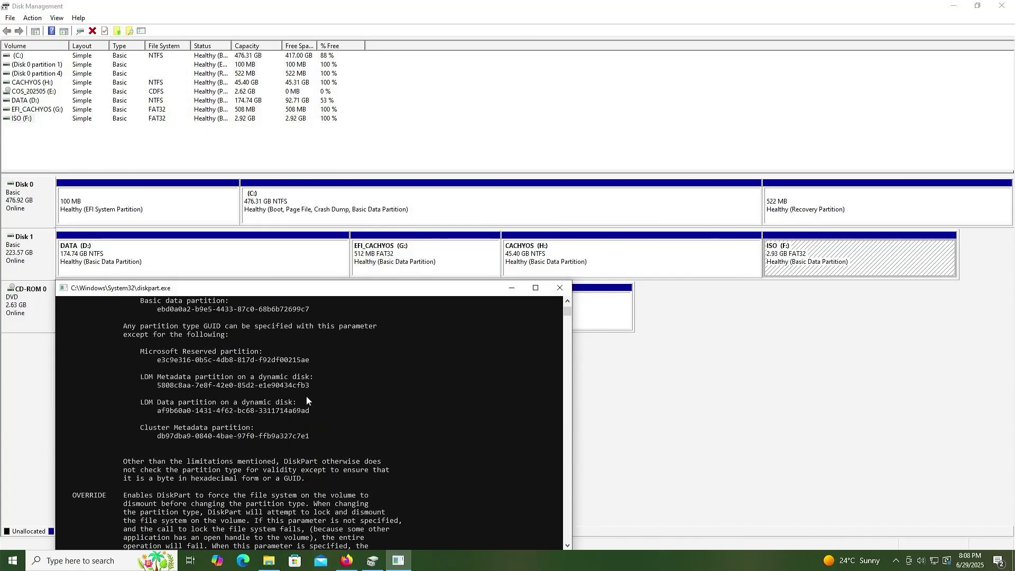
pyautogui.scroll(3, 306, 395)
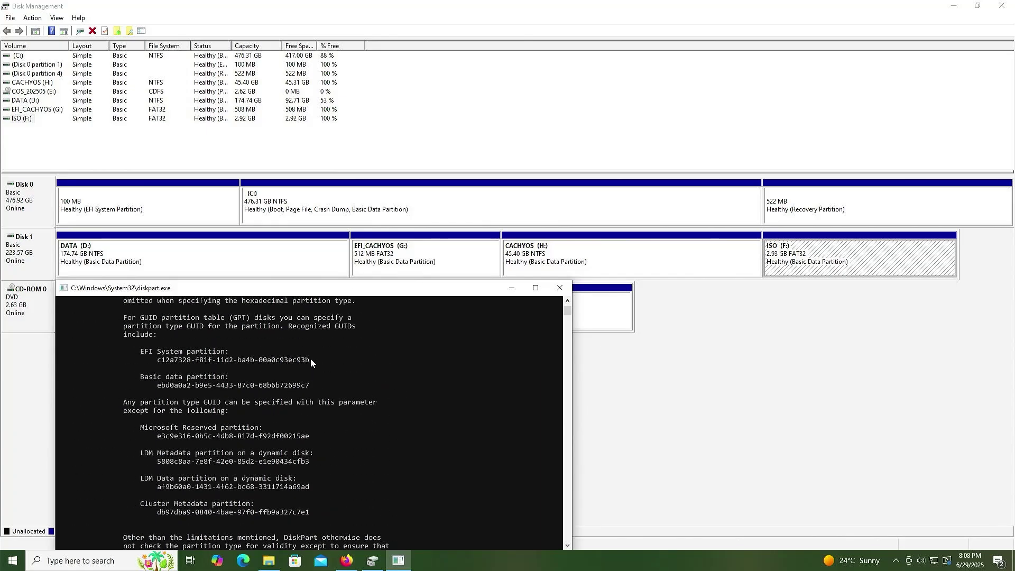
pyautogui.moveTo(310, 360); pyautogui.dragTo(158, 362)
pyautogui.rightClick(167, 360)
pyautogui.rightClick(177, 369)
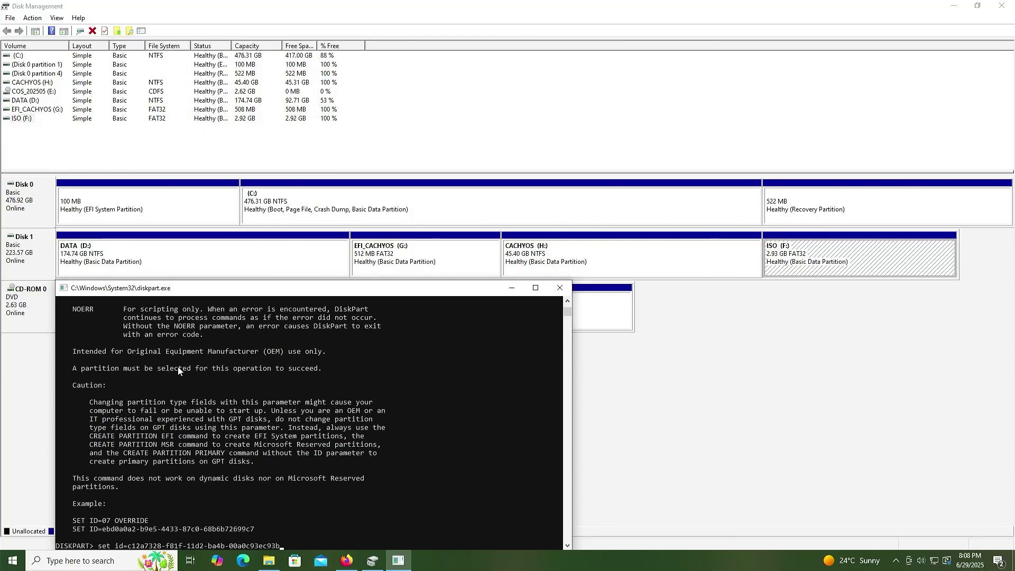
pyautogui.press('Return')
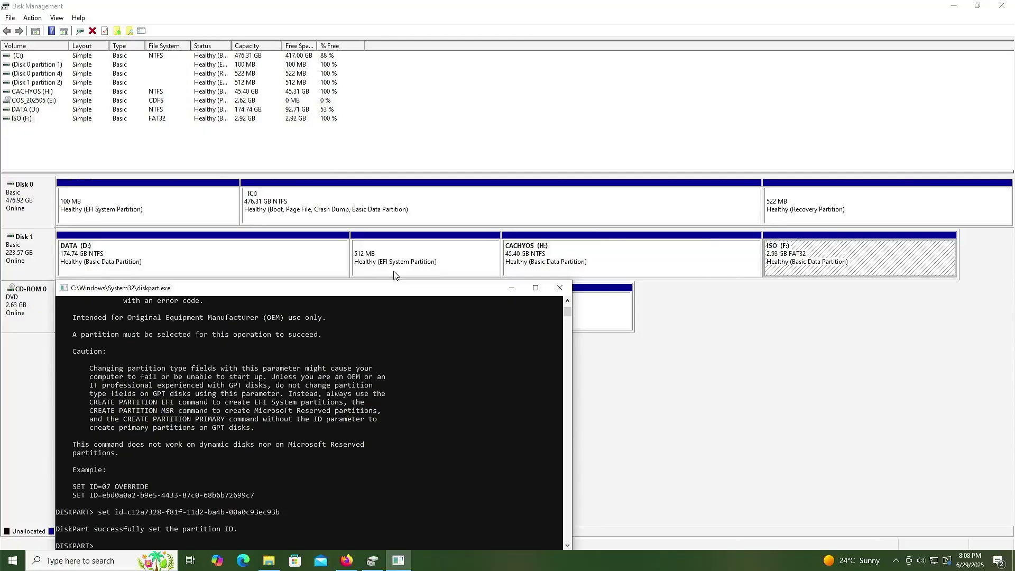
# - List the partitions again, select partition 4 and set its type ID to c12a7328-f81f-11d2-ba4b-00a0c93ec93b as well
pyautogui.write('list part')
pyautogui.press('Return')
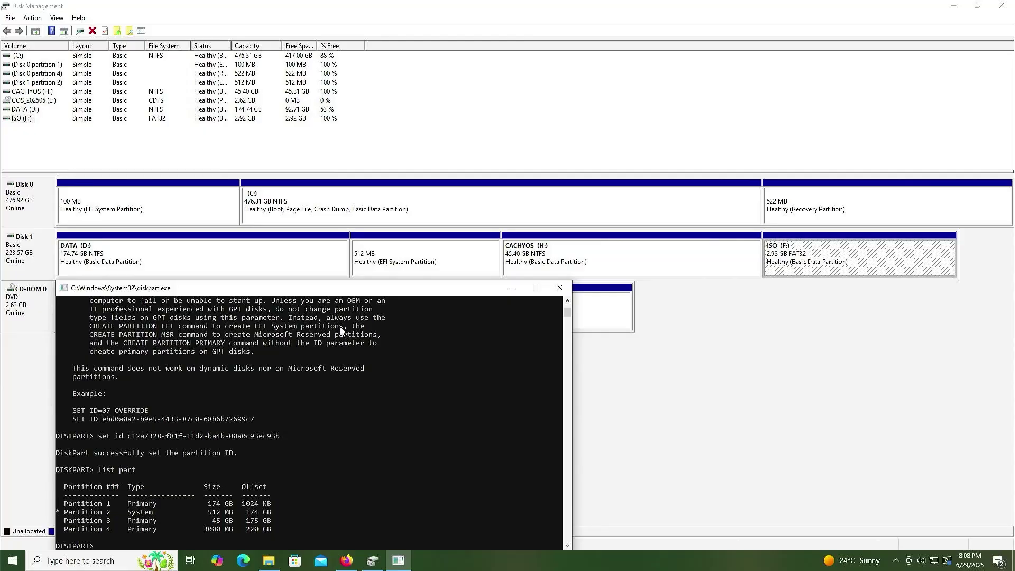
pyautogui.write('sel part 4')
pyautogui.press('Return')
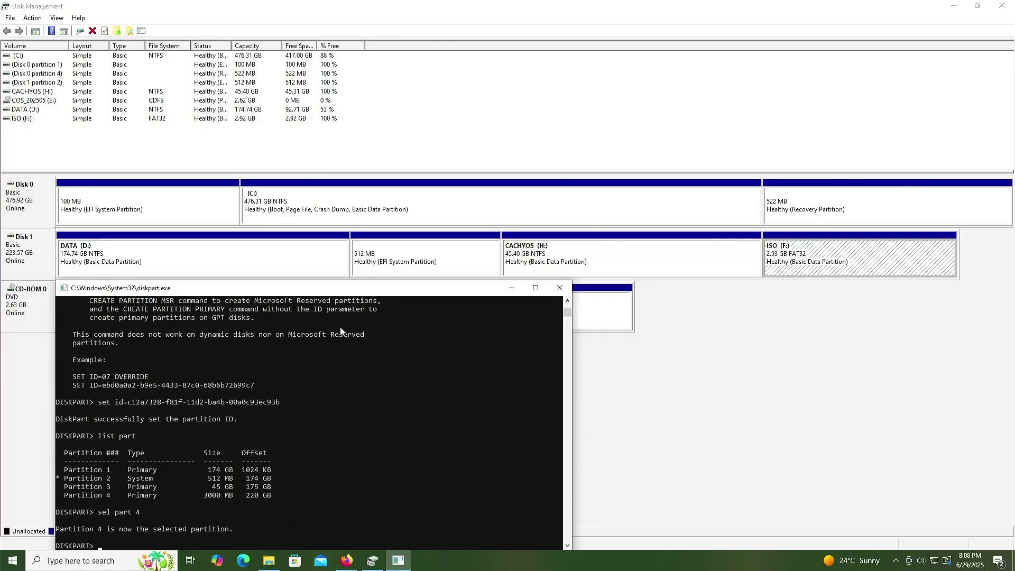
pyautogui.press('Up')
pyautogui.press('Up')
pyautogui.press('Up')
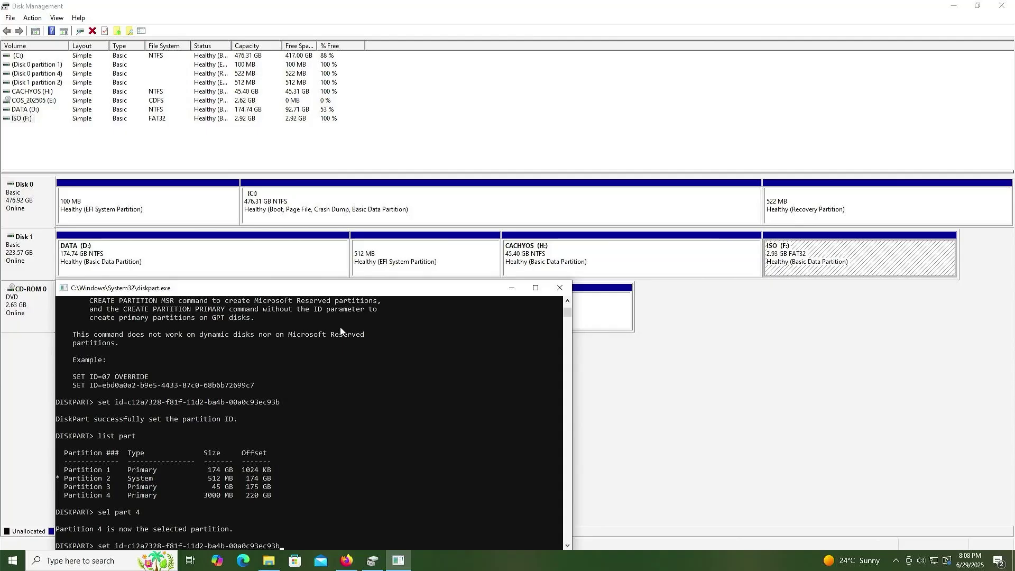
pyautogui.press('Return')
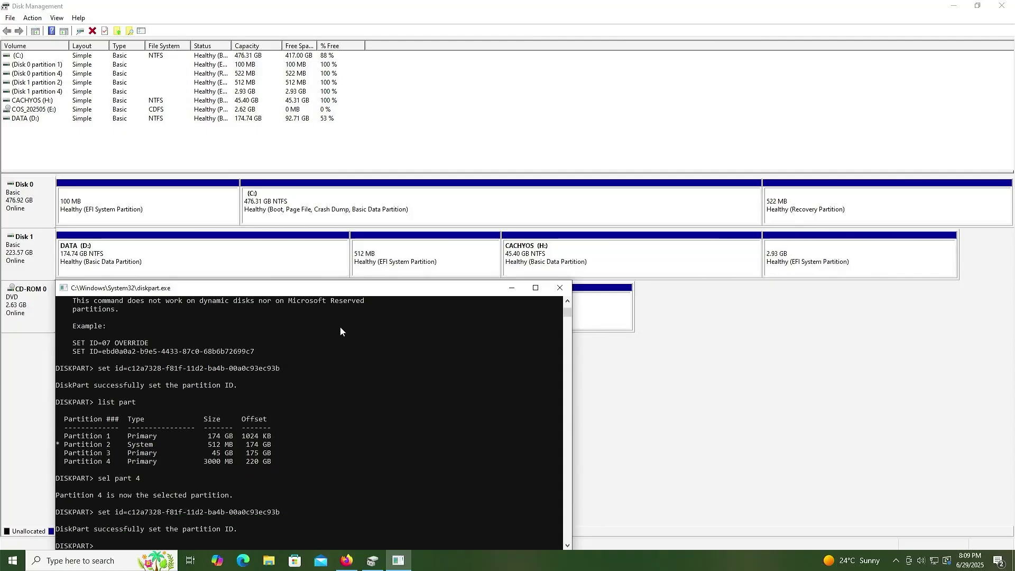
# - Exit DiskPart and restart the computer
pyautogui.write('exit')
pyautogui.press('Return')
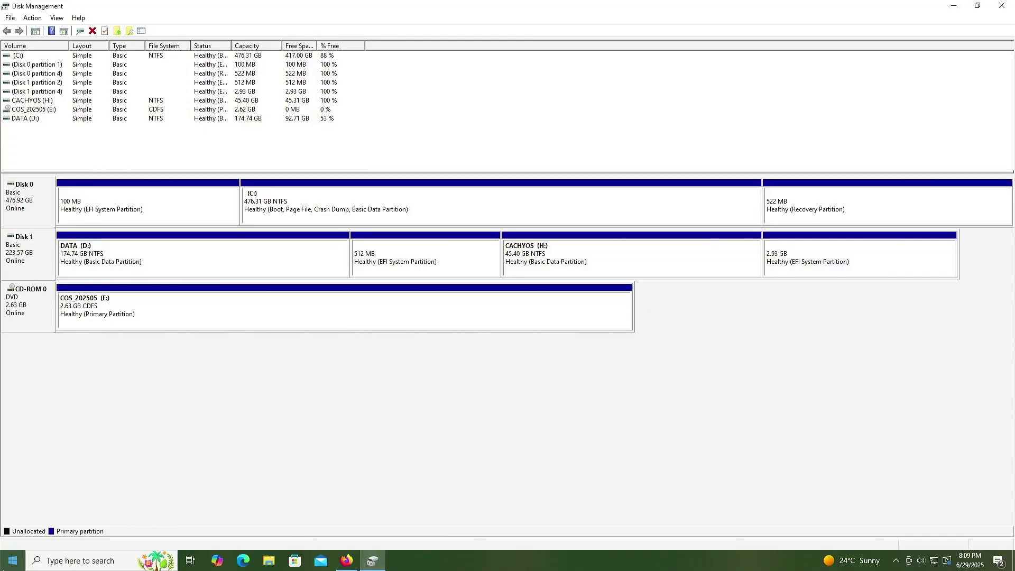
pyautogui.rightClick(12, 561)
pyautogui.moveTo(64, 533)
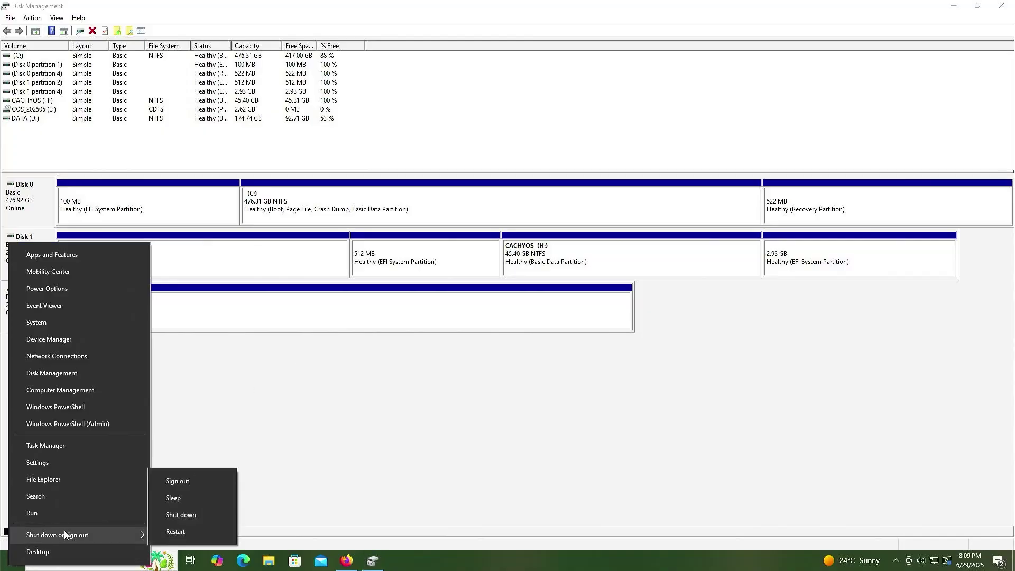
pyautogui.click(166, 533)
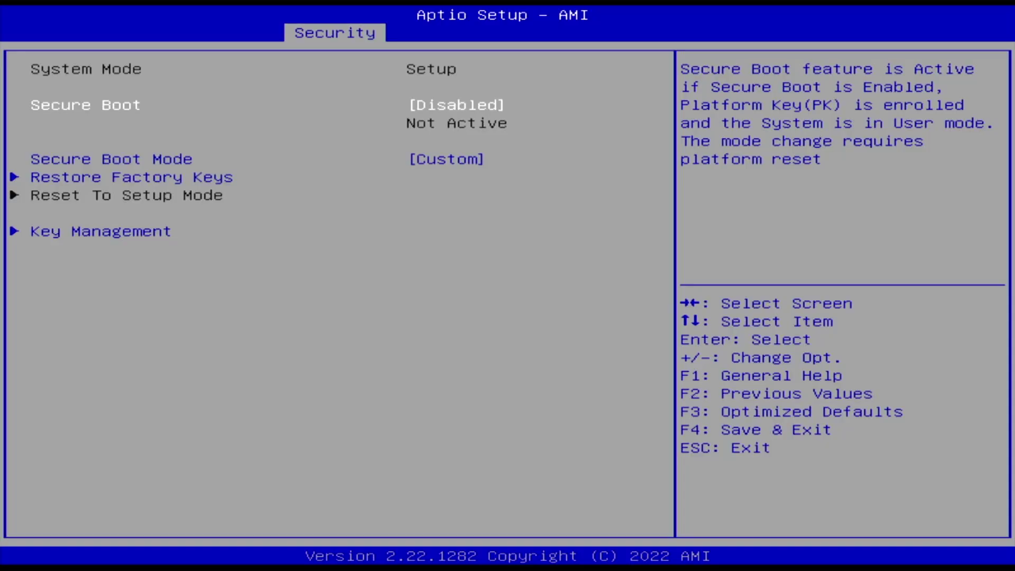
# - Select the UEFI OS (Patriot M.2 P310 240GB) entry in the firmware's boot override list
pyautogui.press('Right')
pyautogui.press('Right')
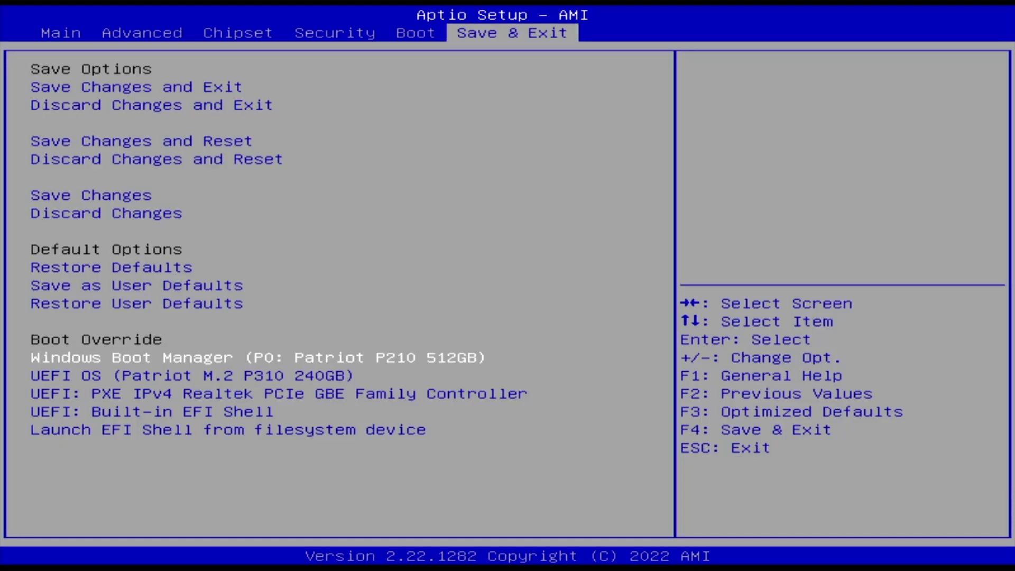
pyautogui.press('Down')
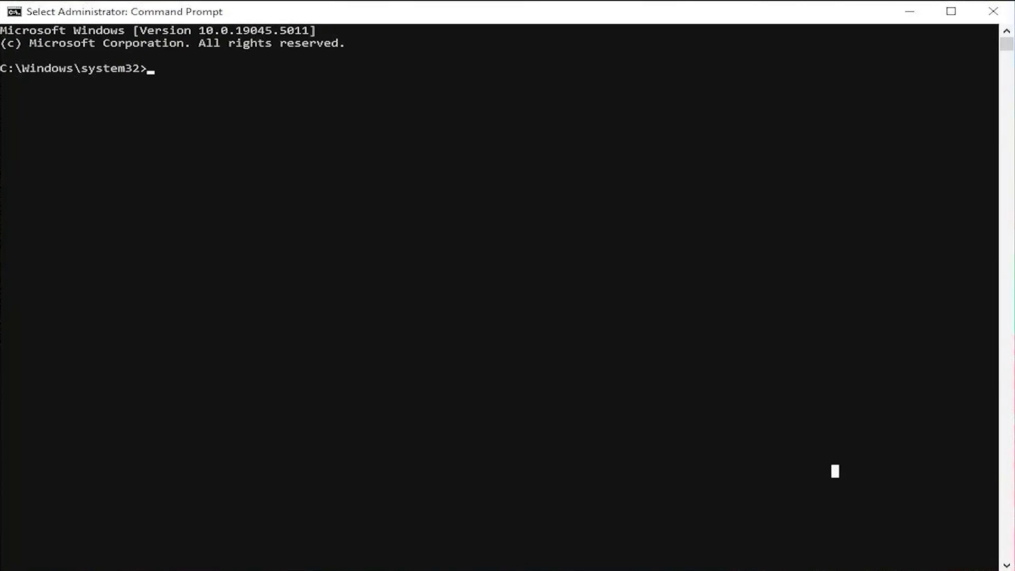
# - Switch to the Windows administrator Command Prompt and list the firmware boot entries with bcdedit /enum firmware
pyautogui.write('bcd')
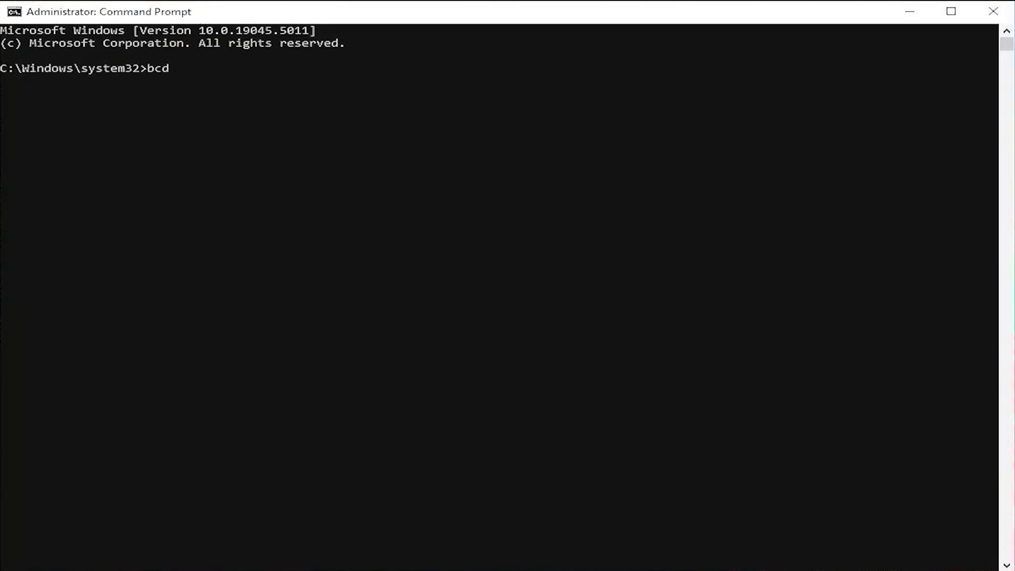
pyautogui.write('edit /enum firmware')
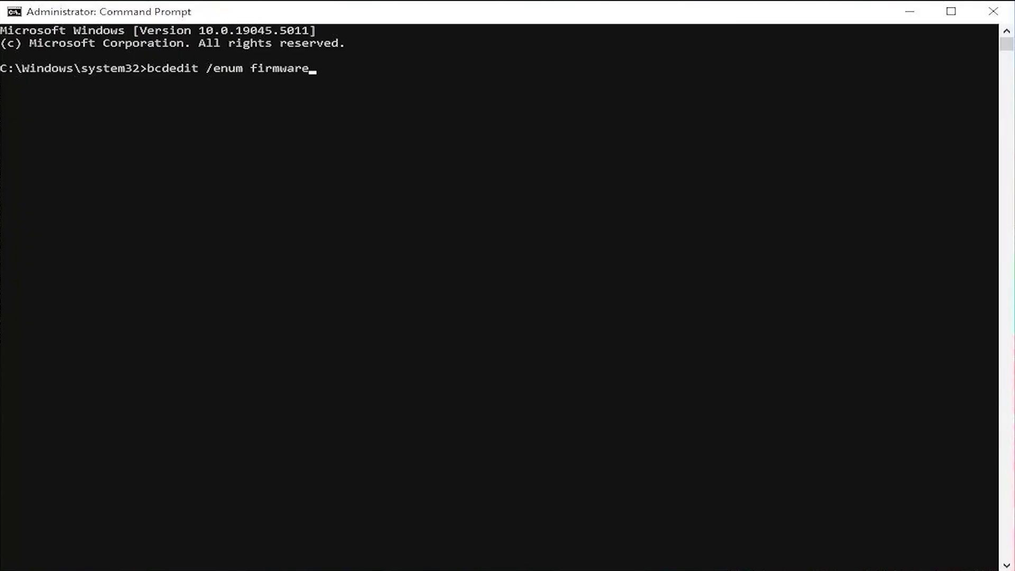
pyautogui.press('Return')
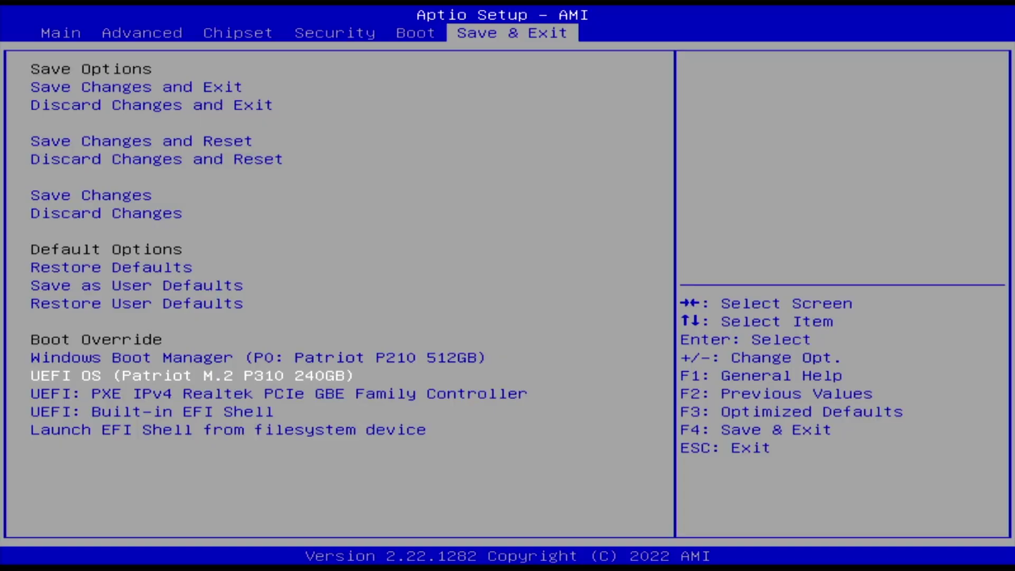
# - Boot CachyOS from the UEFI OS (Patriot M.2 P310 240GB) entry and launch its installer with the Refind bootloader
pyautogui.press('Return')
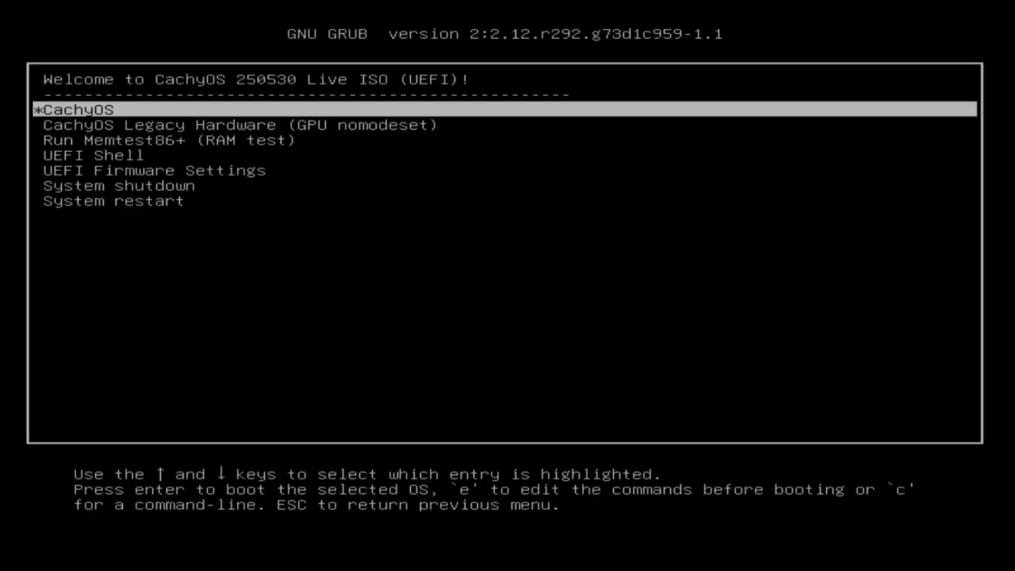
pyautogui.press('Return')
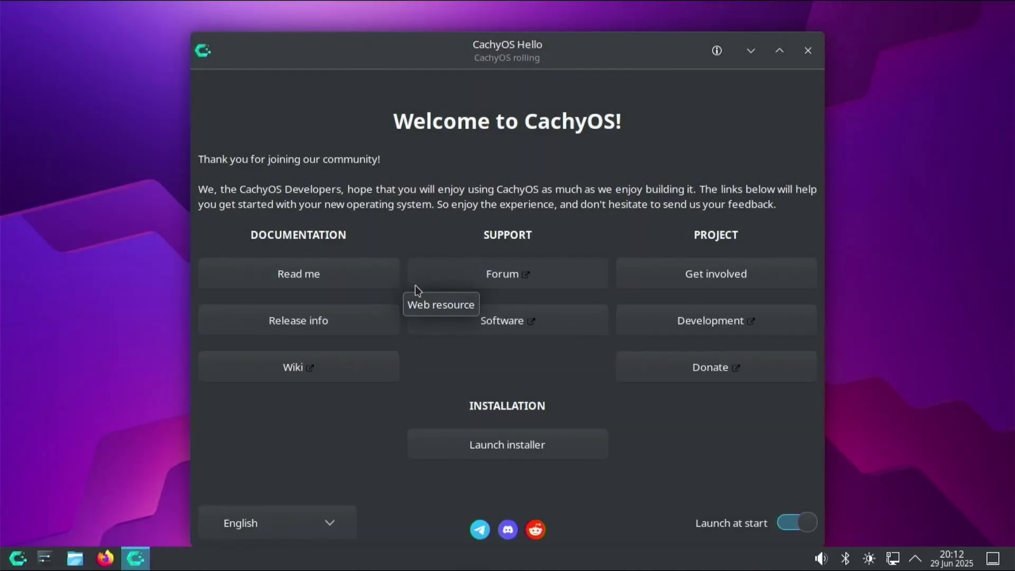
pyautogui.click(528, 443)
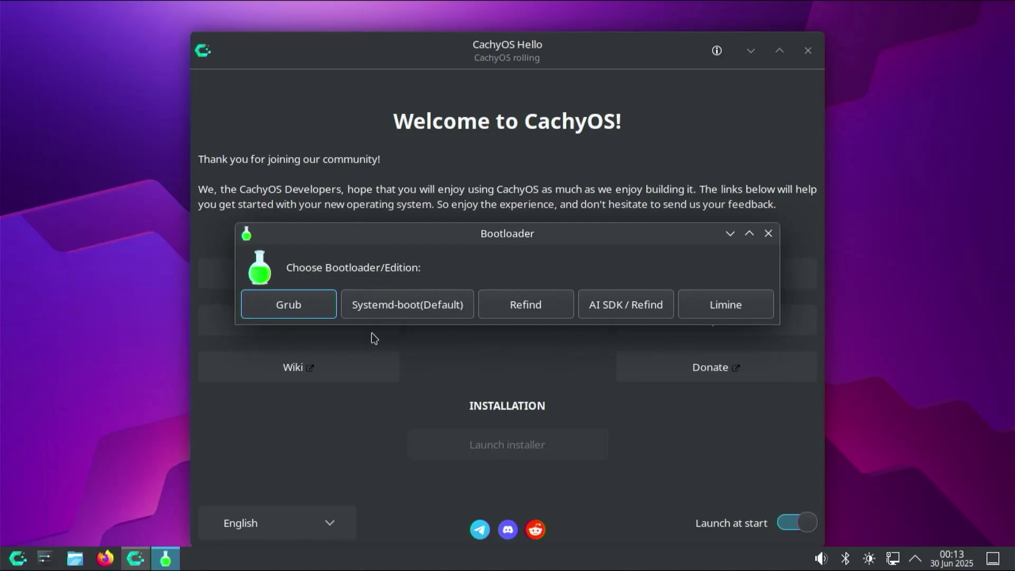
pyautogui.click(552, 311)
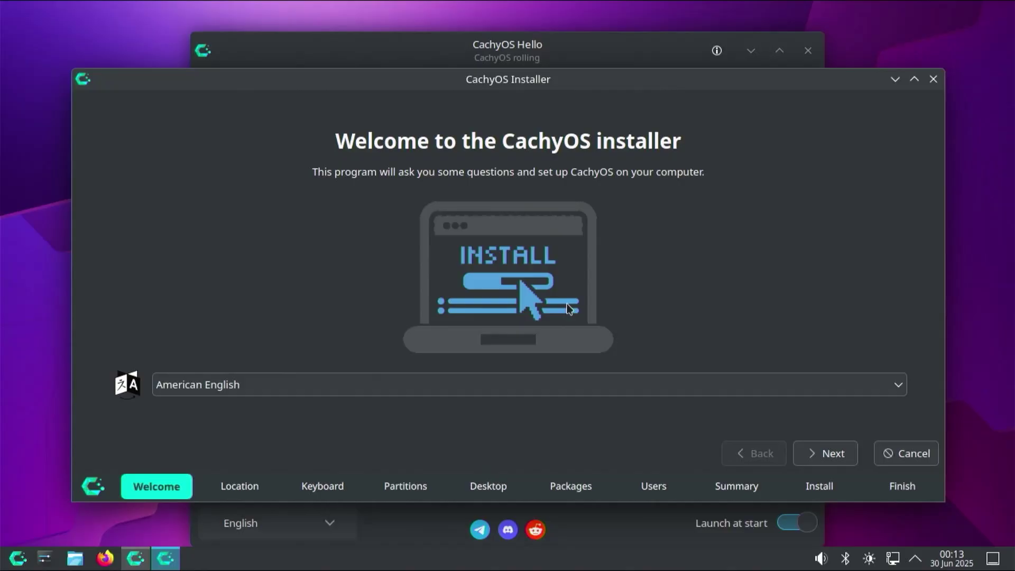
# - Keep American English, the America/Los Angeles time zone and the default keyboard layout for the installation
pyautogui.click(819, 462)
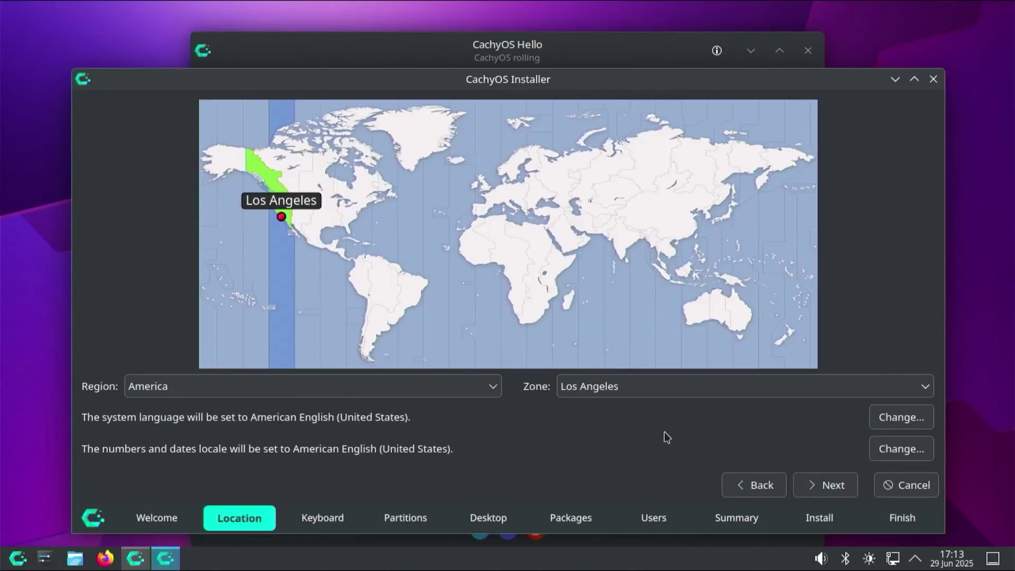
pyautogui.click(845, 492)
pyautogui.click(831, 487)
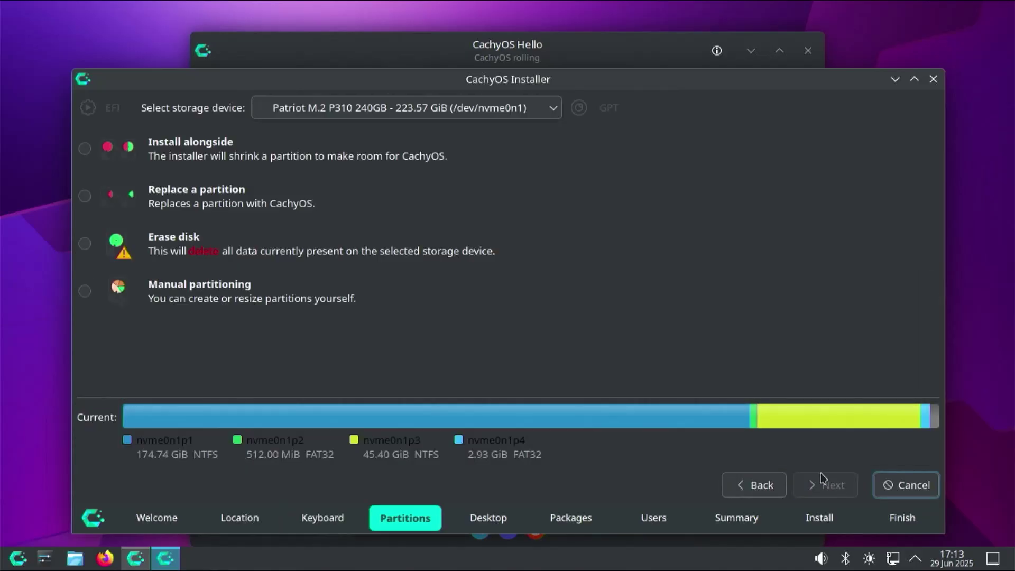
# - Replace the 45.40 GiB partition nvme0n1p3 on the Patriot M.2 P310 with CachyOS on btrfs, using /dev/nvme0n1p2 as EFI system partition
pyautogui.click(493, 108)
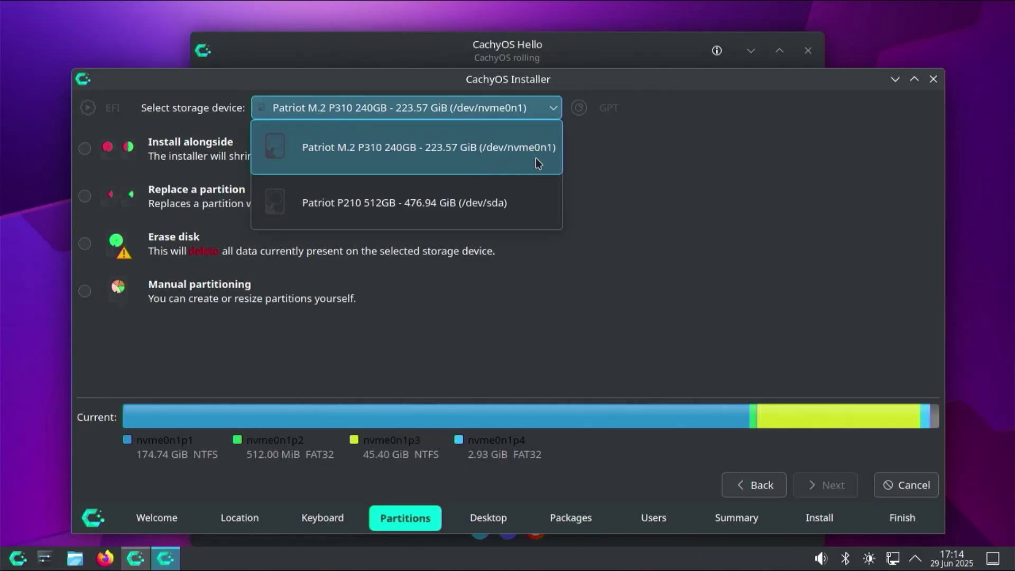
pyautogui.click(431, 160)
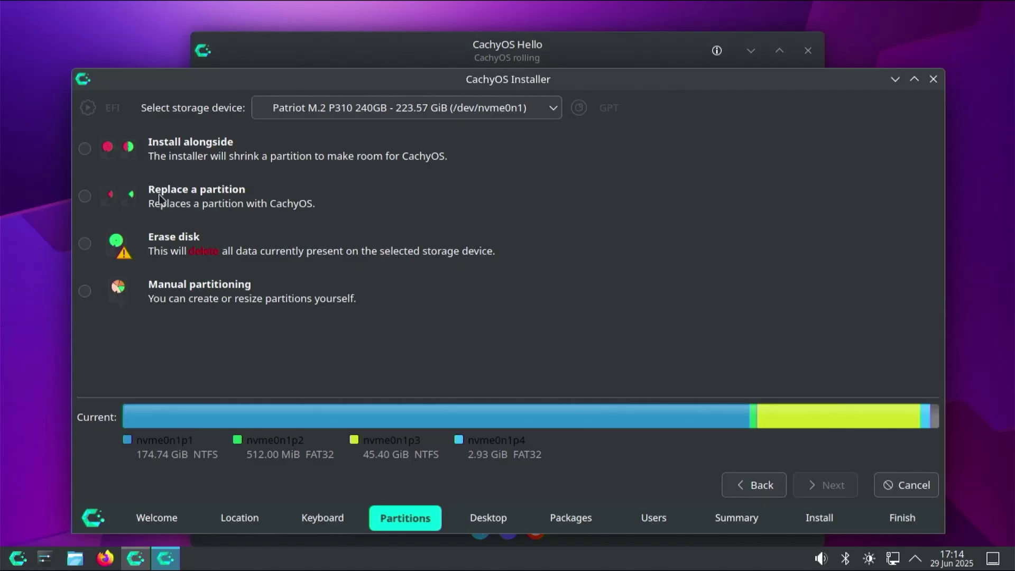
pyautogui.click(90, 199)
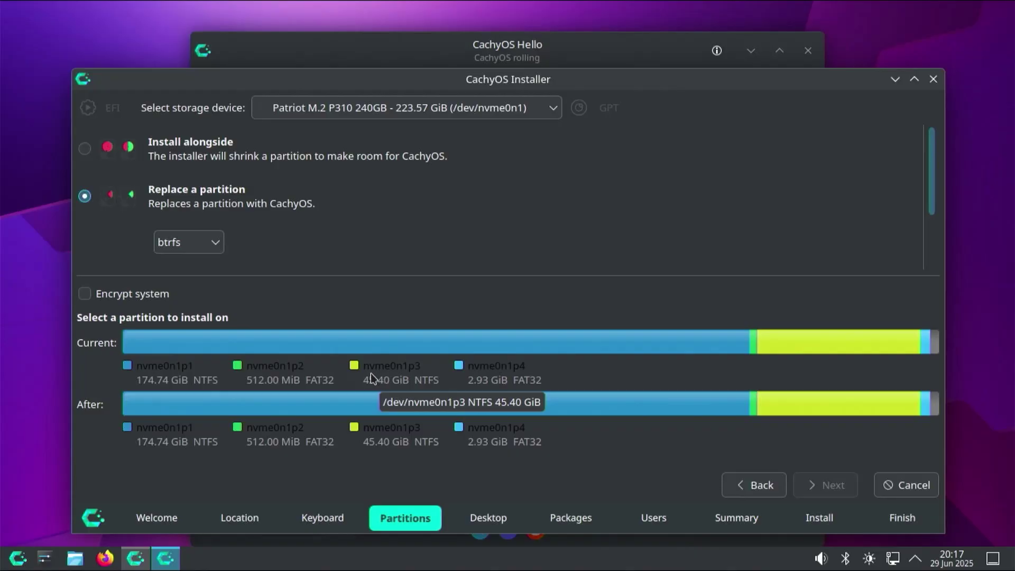
pyautogui.click(848, 350)
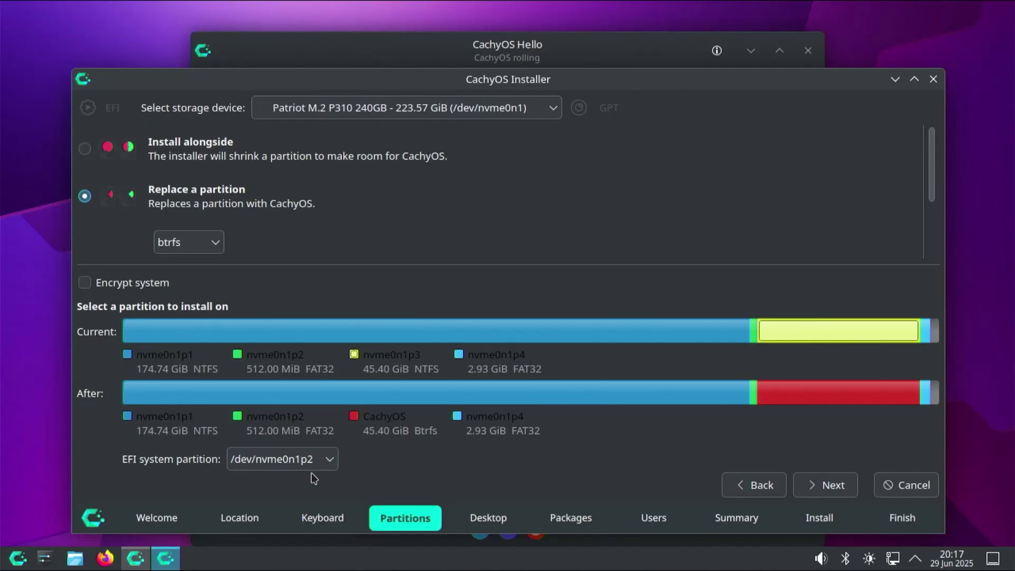
pyautogui.click(842, 489)
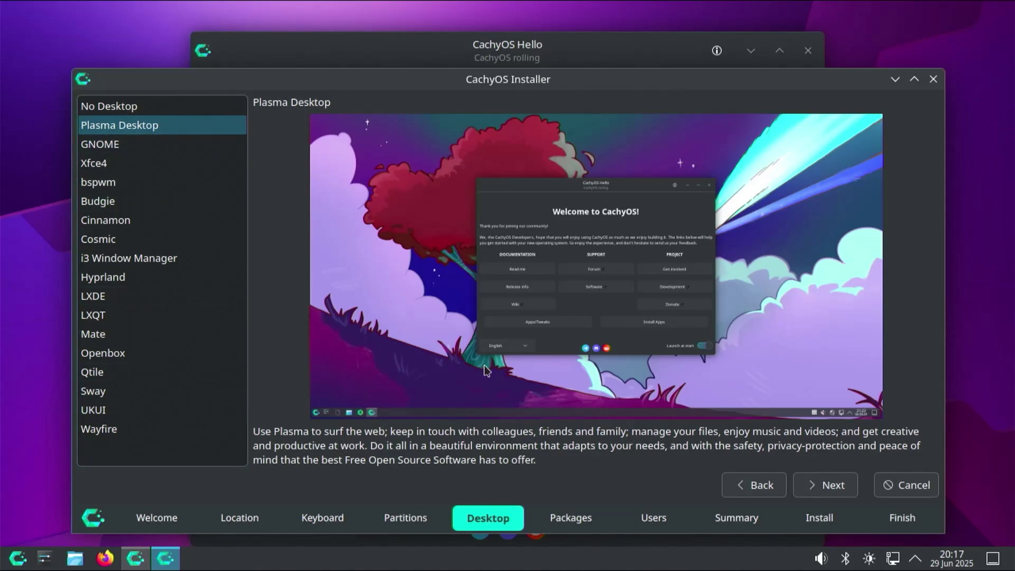
# - Keep Plasma Desktop as the desktop environment and review and accept the default additional packages
pyautogui.click(828, 486)
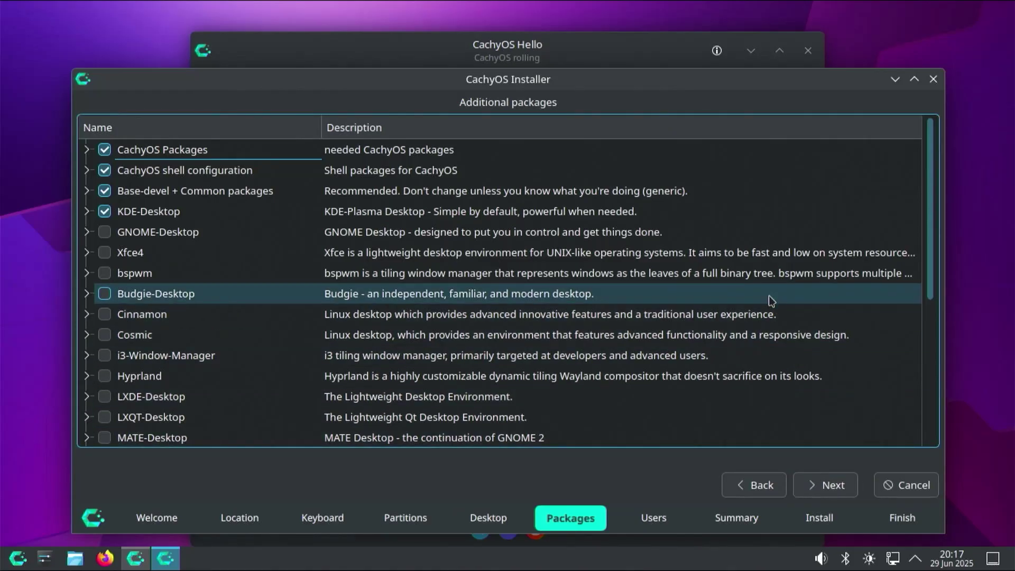
pyautogui.scroll(-4, 761, 280)
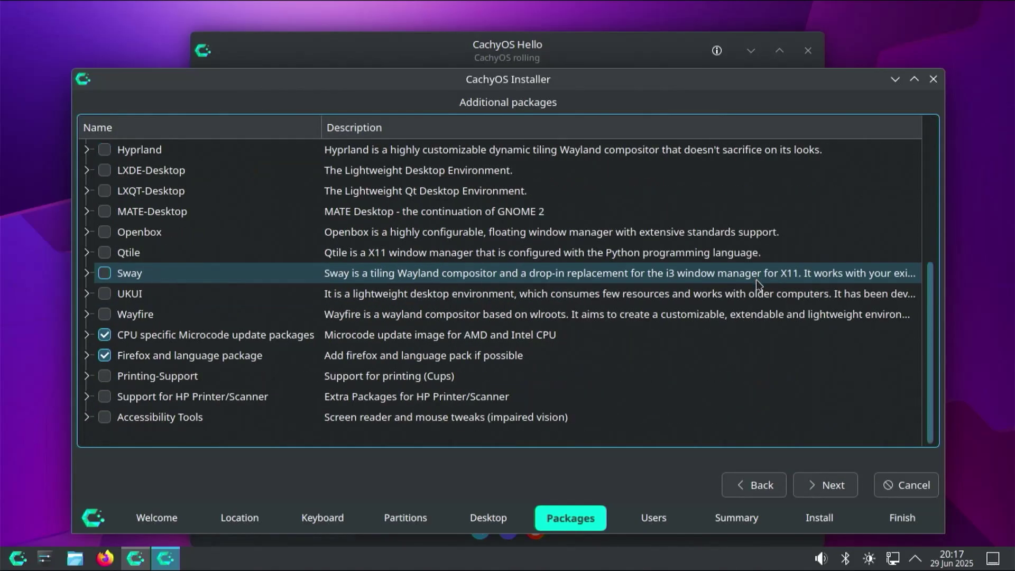
pyautogui.scroll(4, 756, 281)
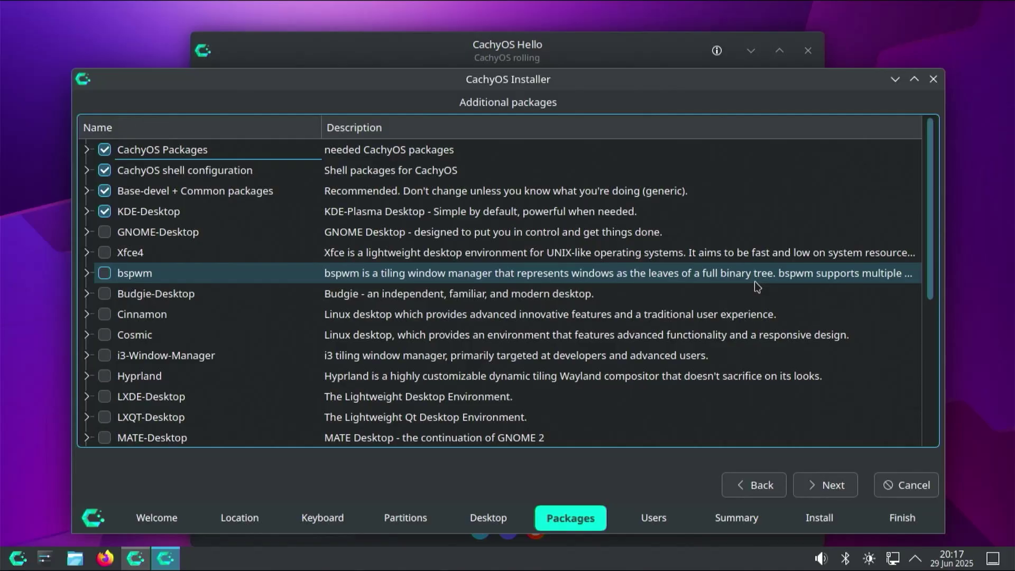
pyautogui.click(843, 490)
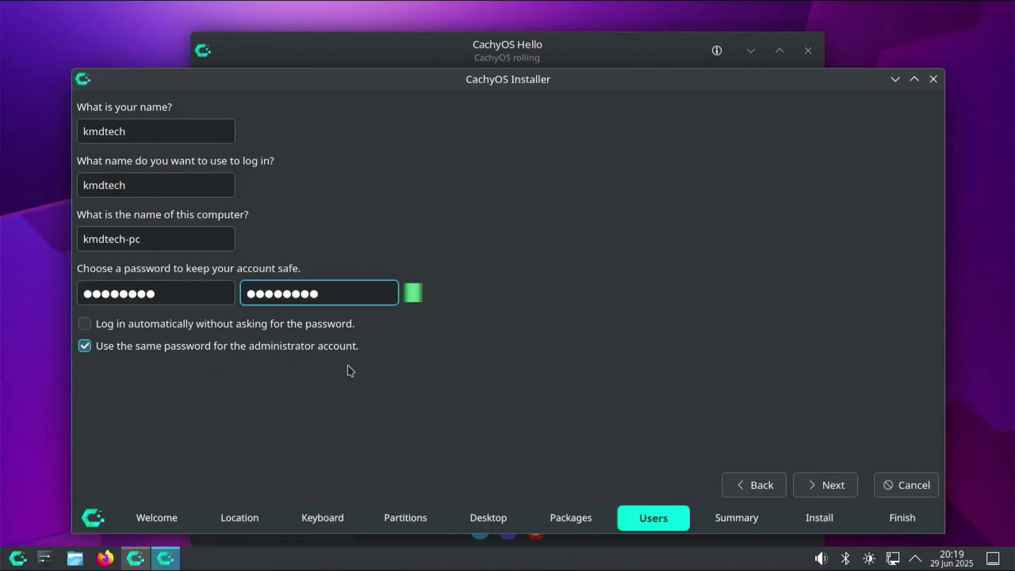
# - Accept the filled-in user account details and start the CachyOS installation from the summary, confirming the disk changes
pyautogui.click(833, 493)
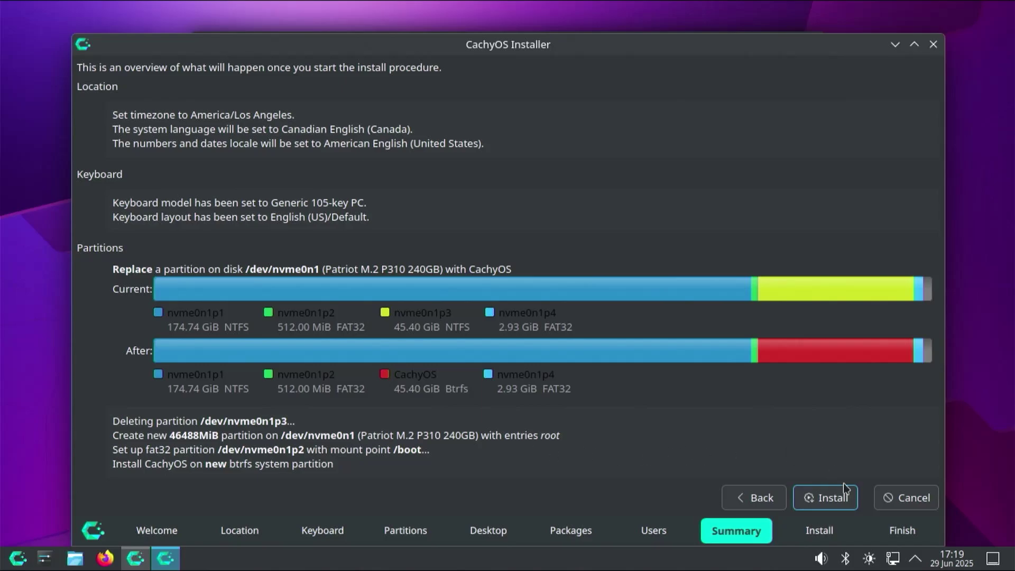
pyautogui.click(845, 506)
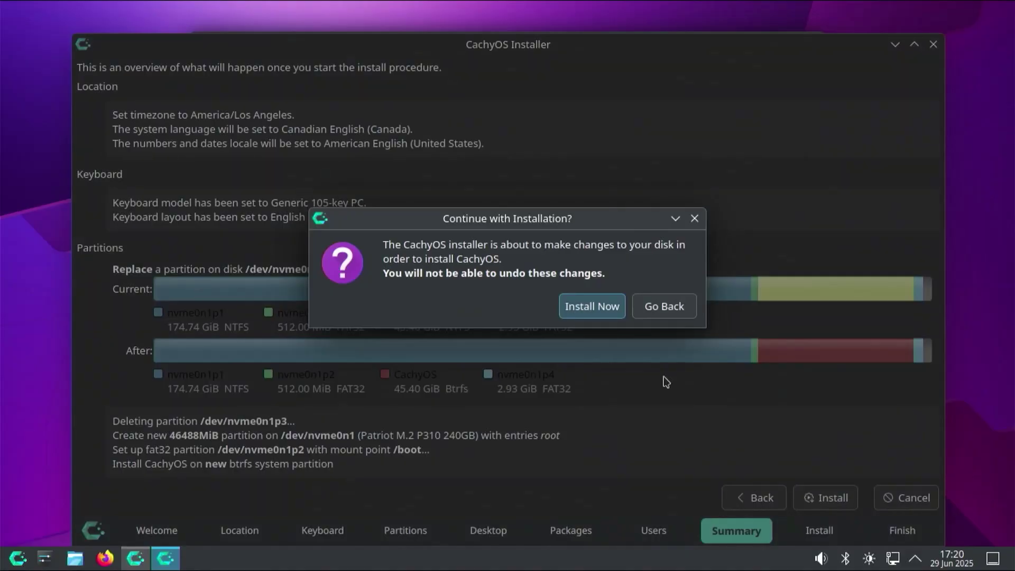
pyautogui.click(594, 307)
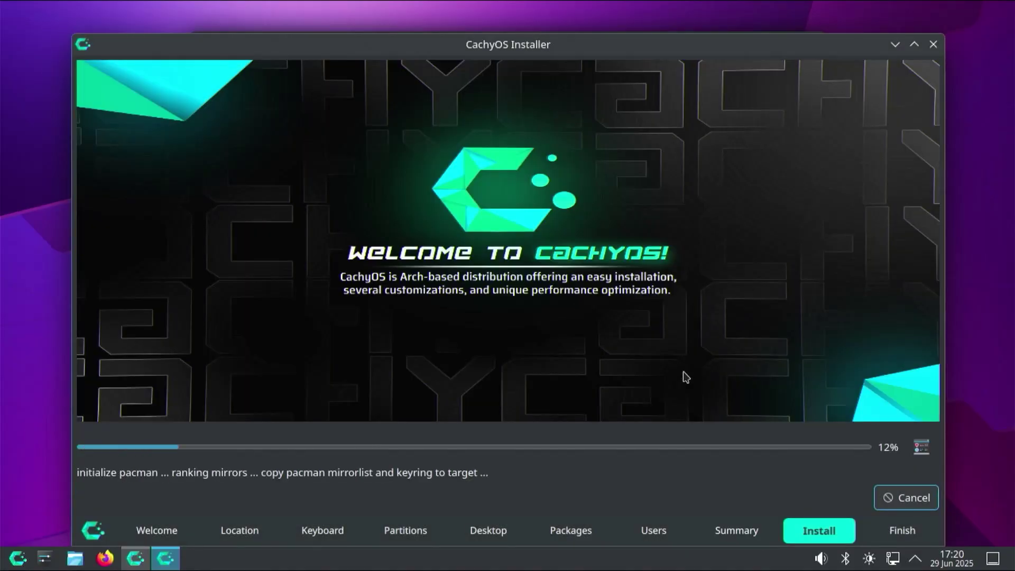
# - Check the log while the installation runs and finish the installer with an immediate restart
pyautogui.click(921, 448)
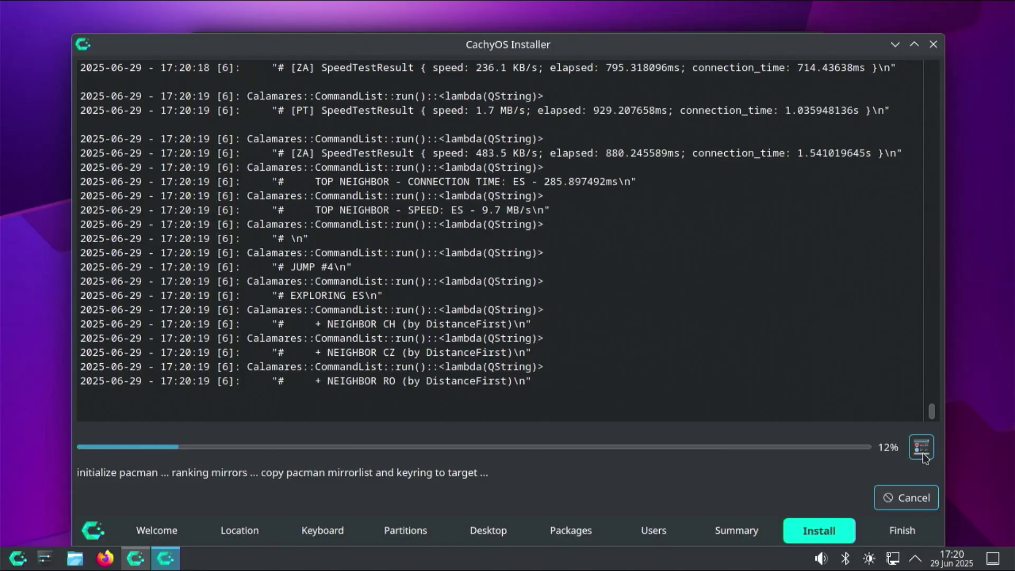
pyautogui.click(921, 447)
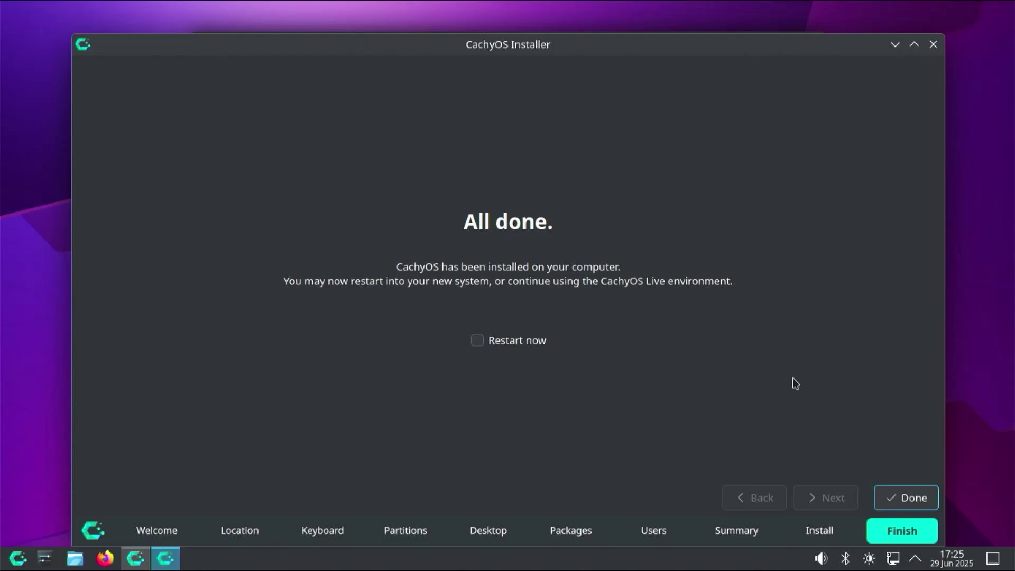
pyautogui.click(503, 343)
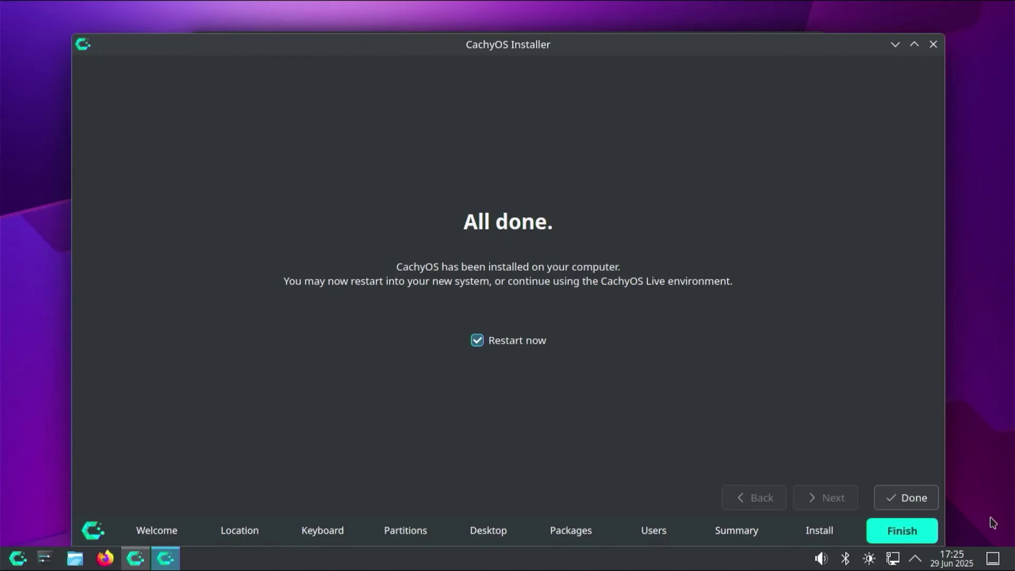
pyautogui.click(922, 507)
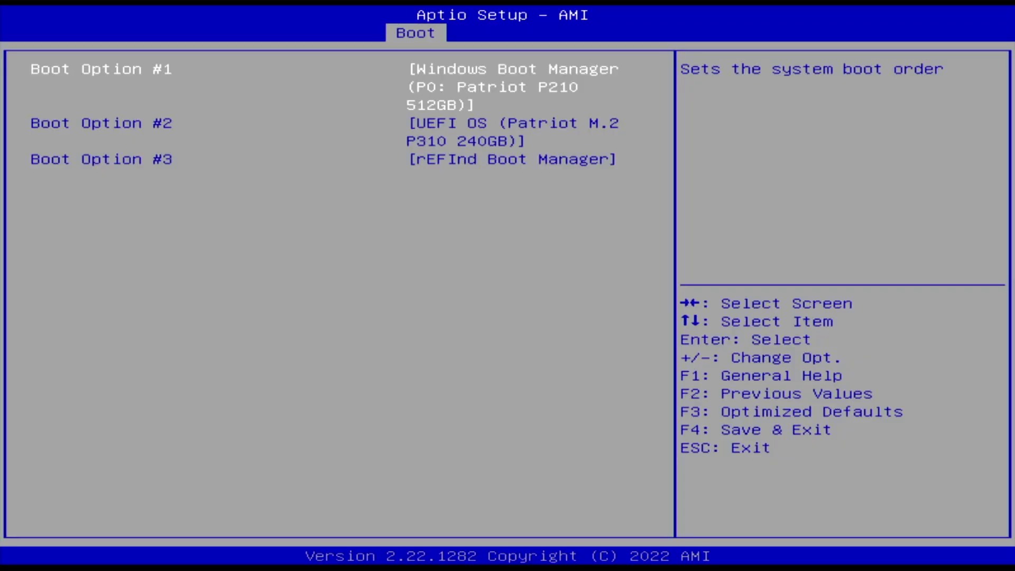
# - Review the firmware's boot order and set Boot Option #1 to rEFInd Boot Manager
pyautogui.press('Down')
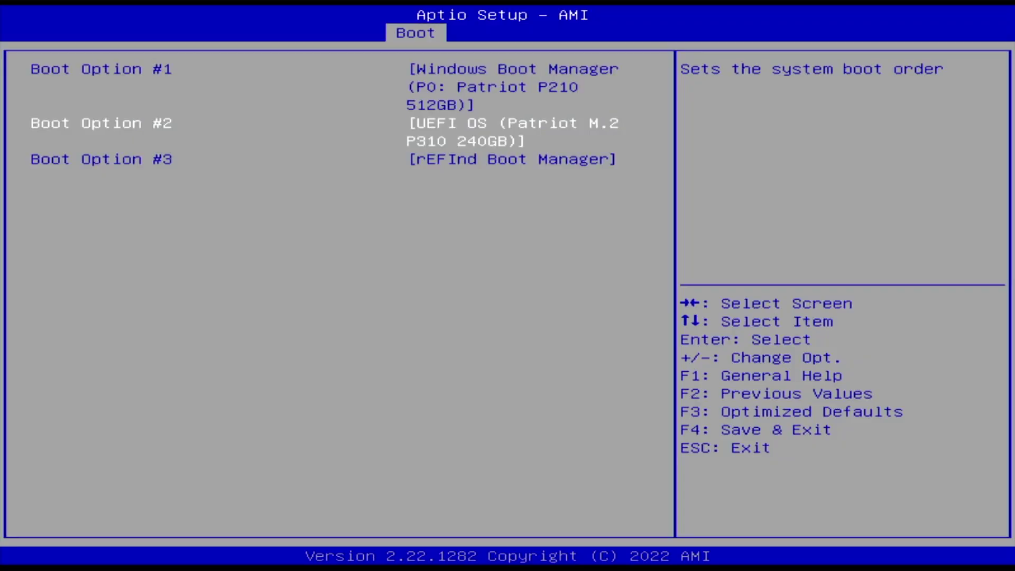
pyautogui.press('Down')
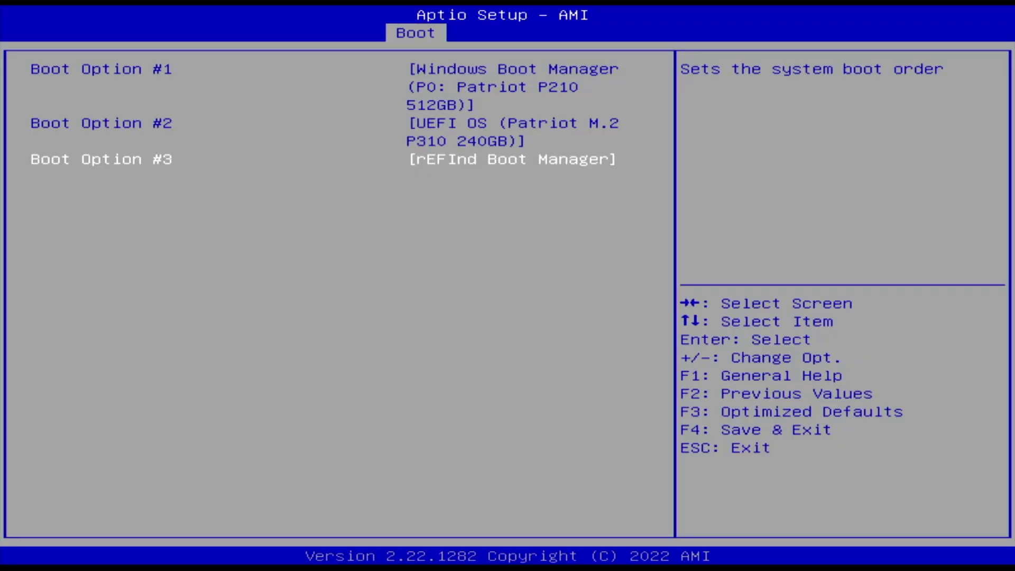
pyautogui.press('Up')
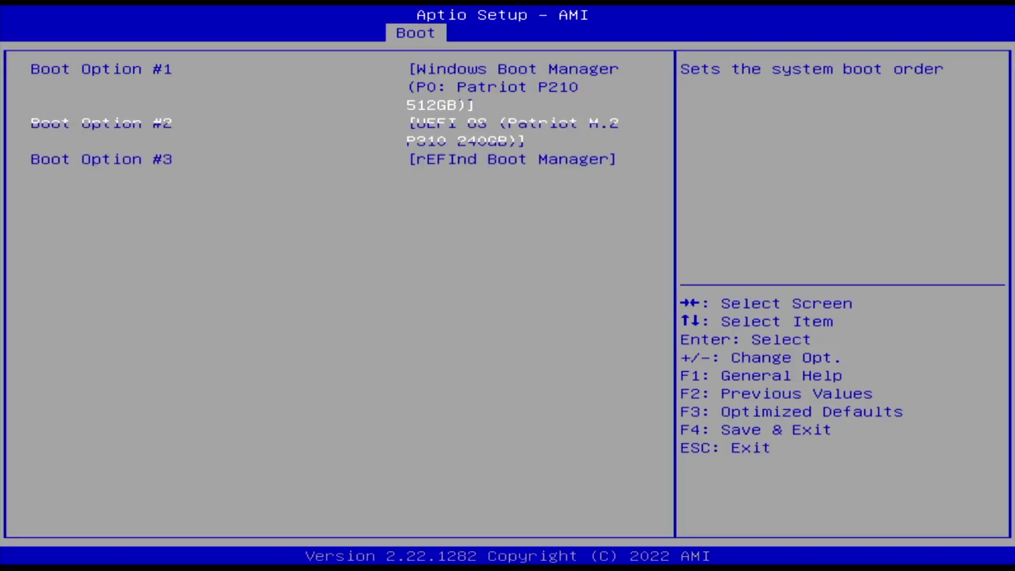
pyautogui.press('Up')
pyautogui.press('-')
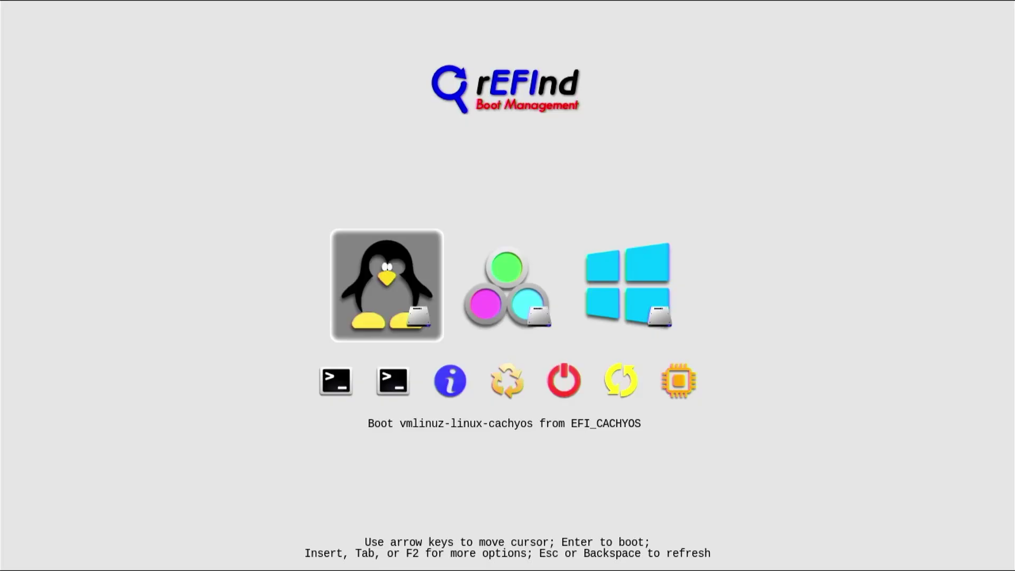
# - Look through the rEFInd boot entries for CachyOS, the ISO and Windows, and the EFI shell tool
pyautogui.press('Right')
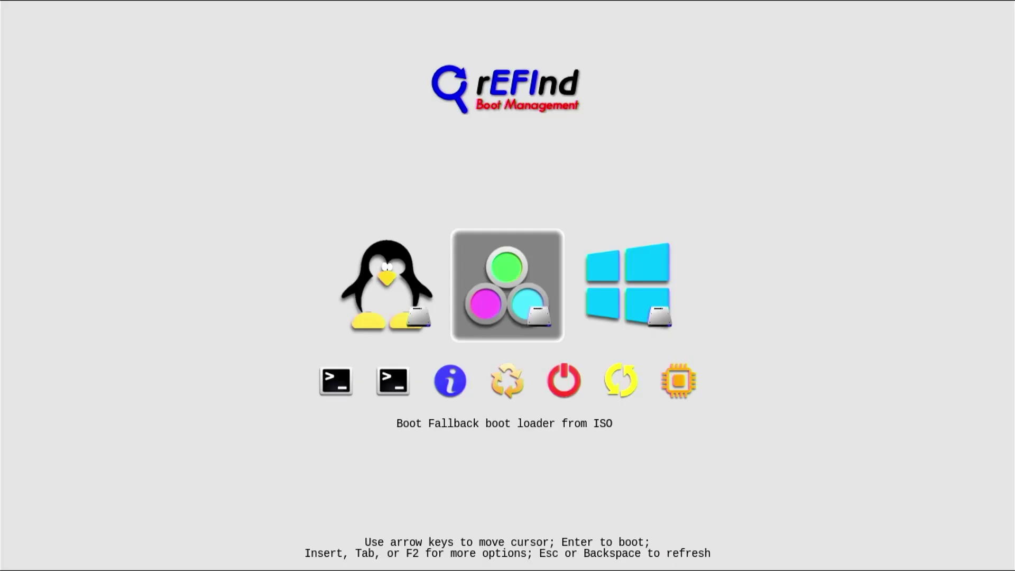
pyautogui.press('Right')
pyautogui.press('Left')
pyautogui.press('Left')
pyautogui.press('Down')
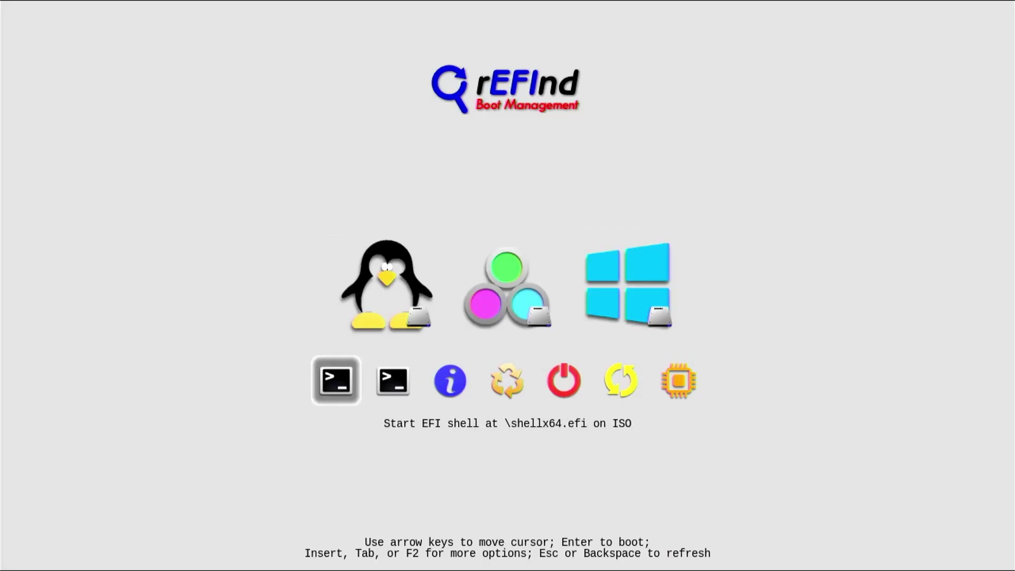
pyautogui.press('Up')
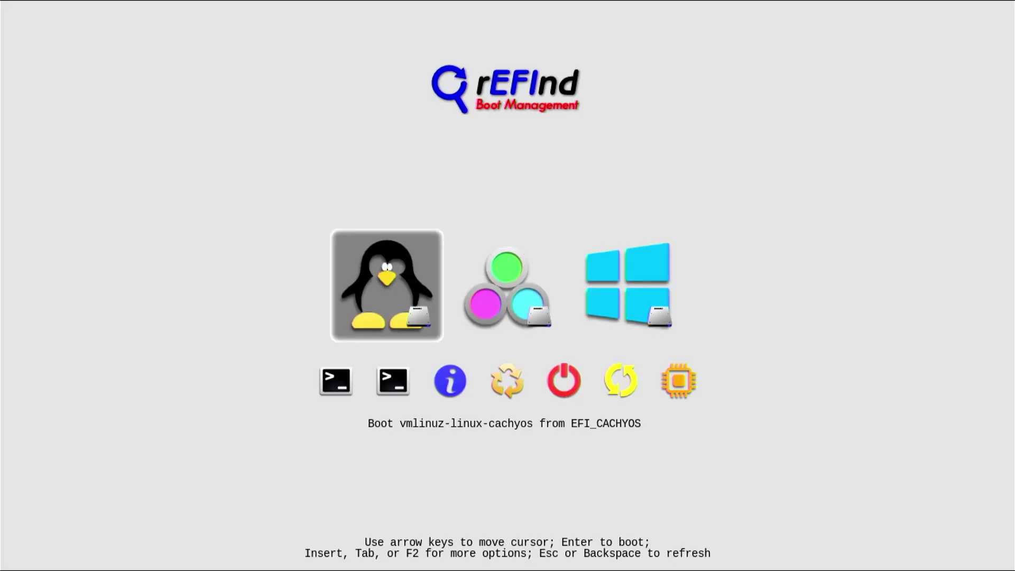
pyautogui.press('Right')
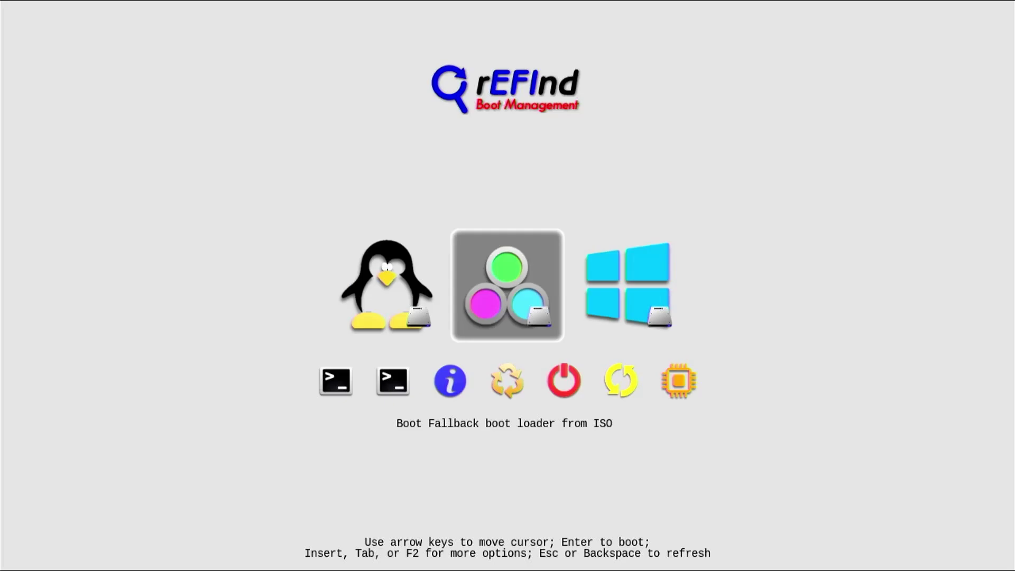
# - Look through the rEFInd Windows entry and the firmware setup, reboot, shutdown, hidden tags, about and EFI shell tools
pyautogui.press('Right')
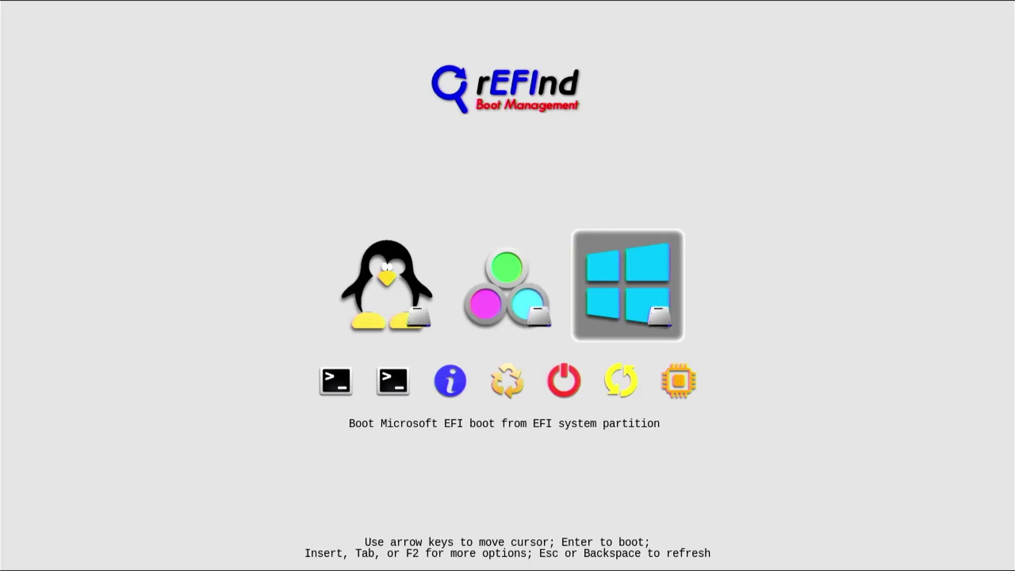
pyautogui.press('Down')
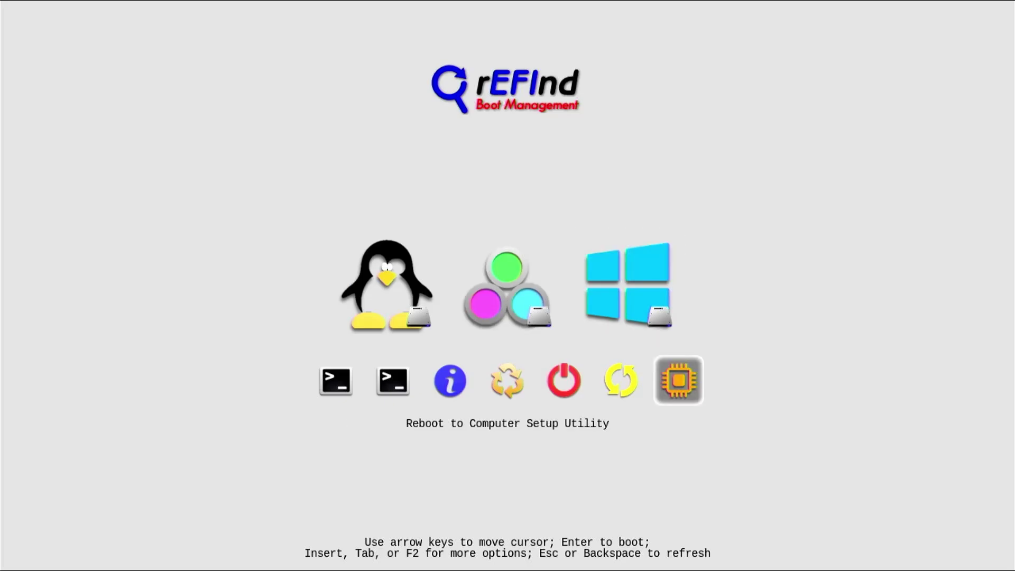
pyautogui.press('Left')
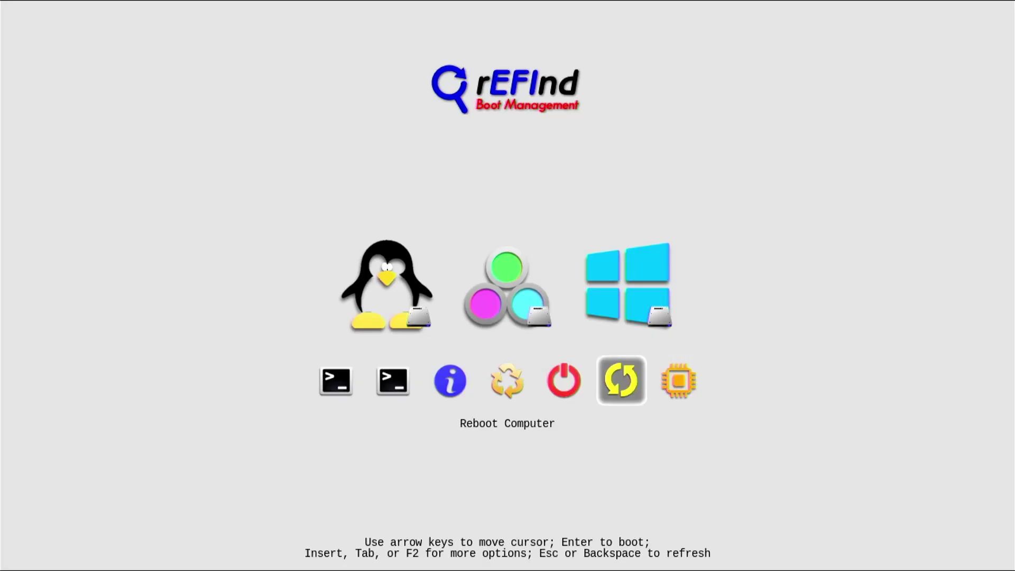
pyautogui.press('Left')
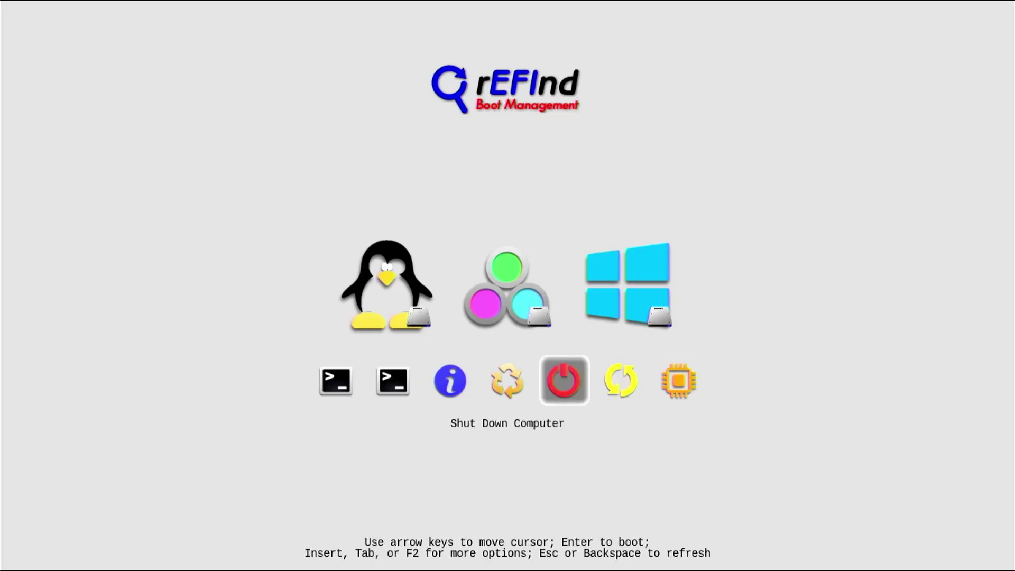
pyautogui.press('Left')
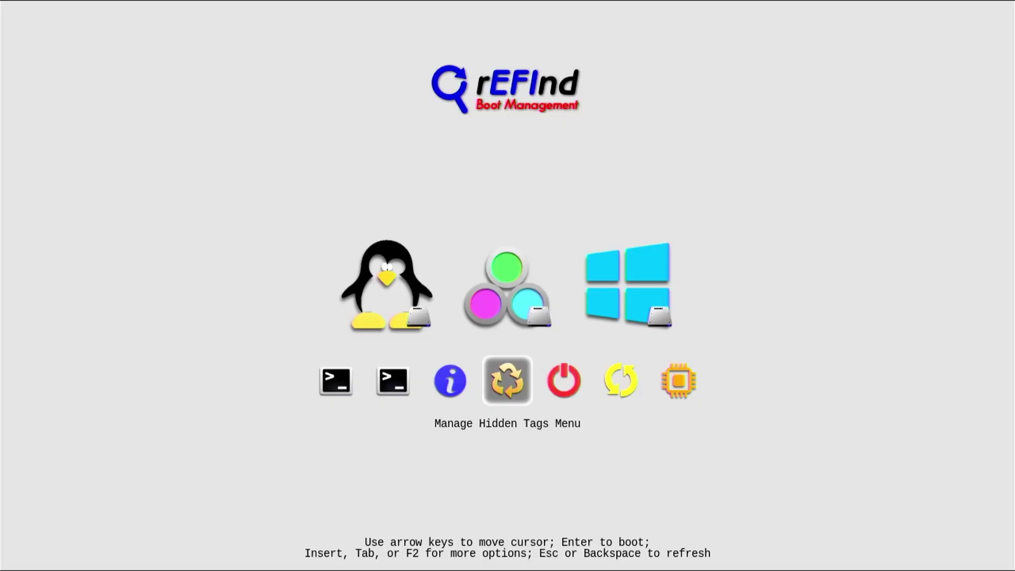
pyautogui.press('Left')
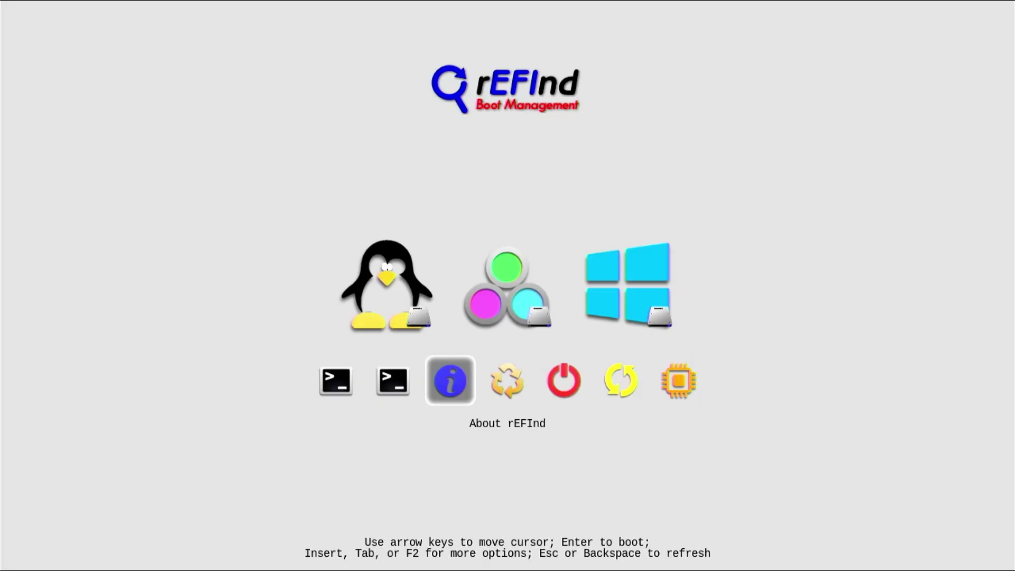
pyautogui.press('Left')
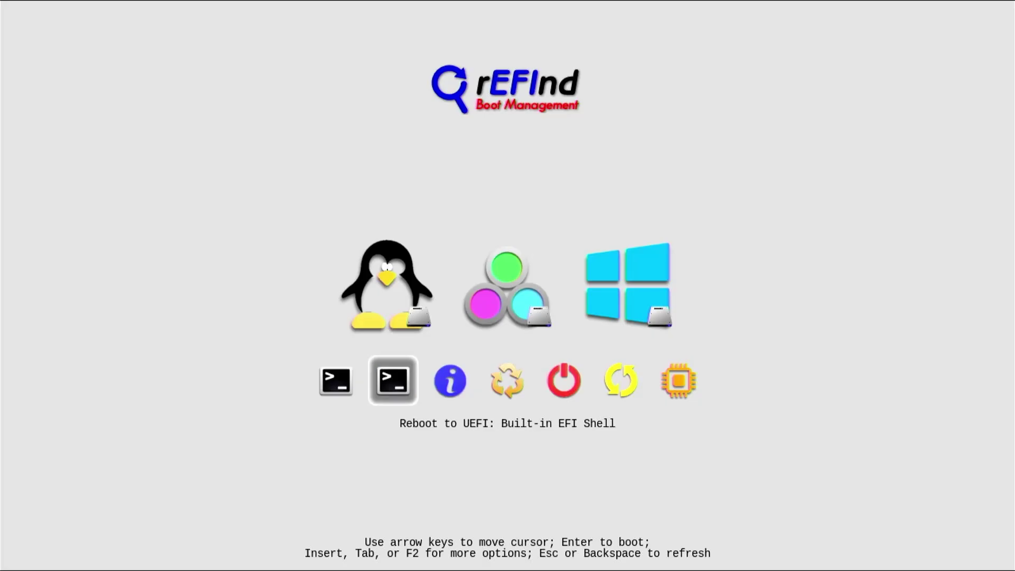
pyautogui.press('Left')
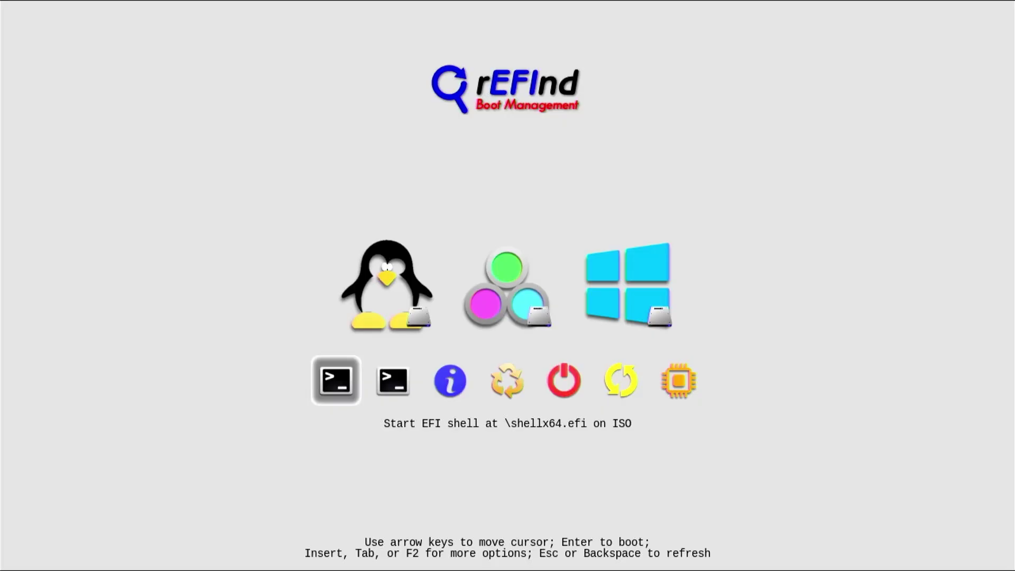
# - Boot vmlinuz-linux-cachyos from EFI_CACHYOS, log in with the account password, and close the CachyOS Hello window
pyautogui.press('Up')
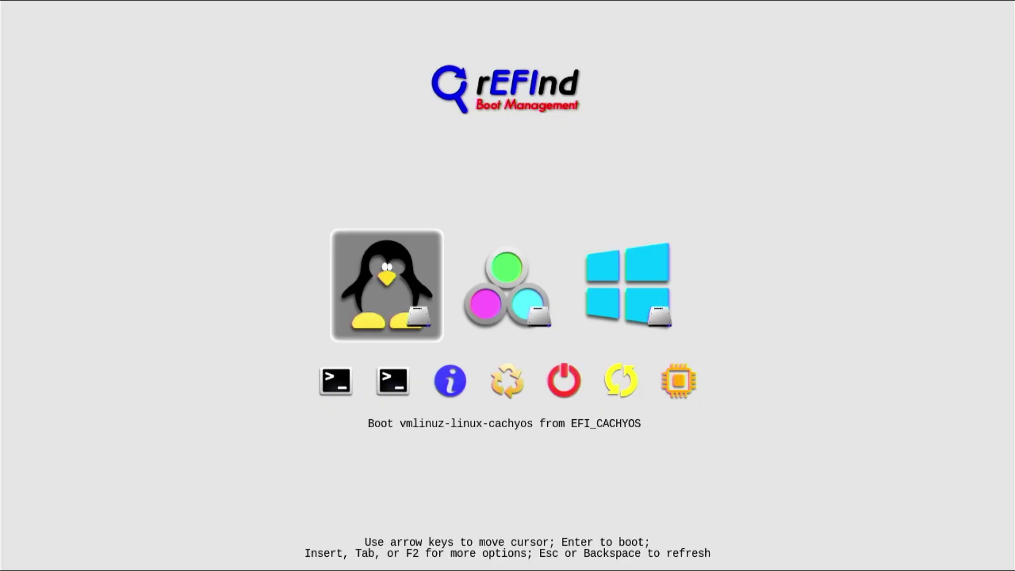
pyautogui.press('Return')
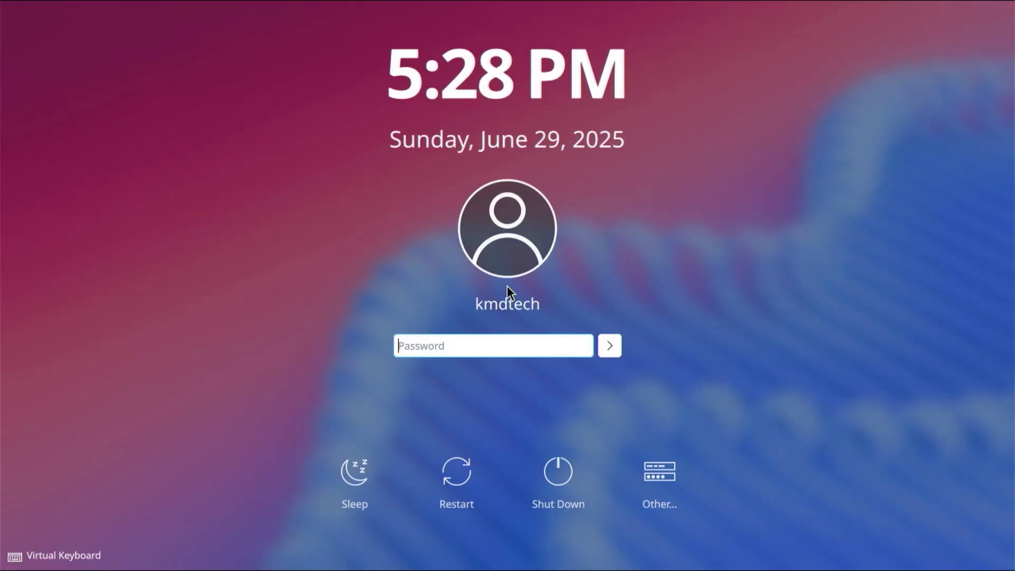
pyautogui.write('********')
pyautogui.press('Return')
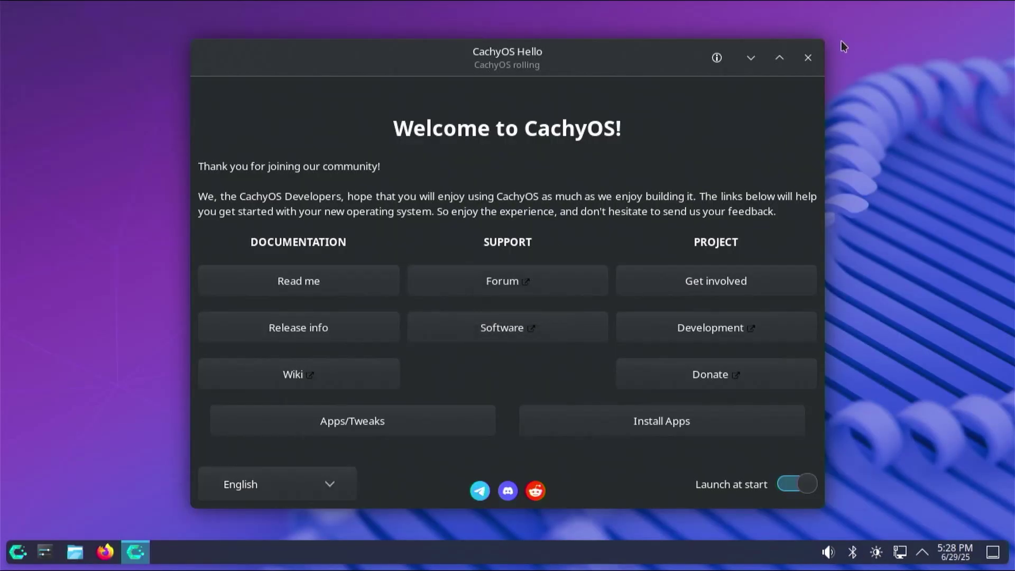
pyautogui.click(808, 58)
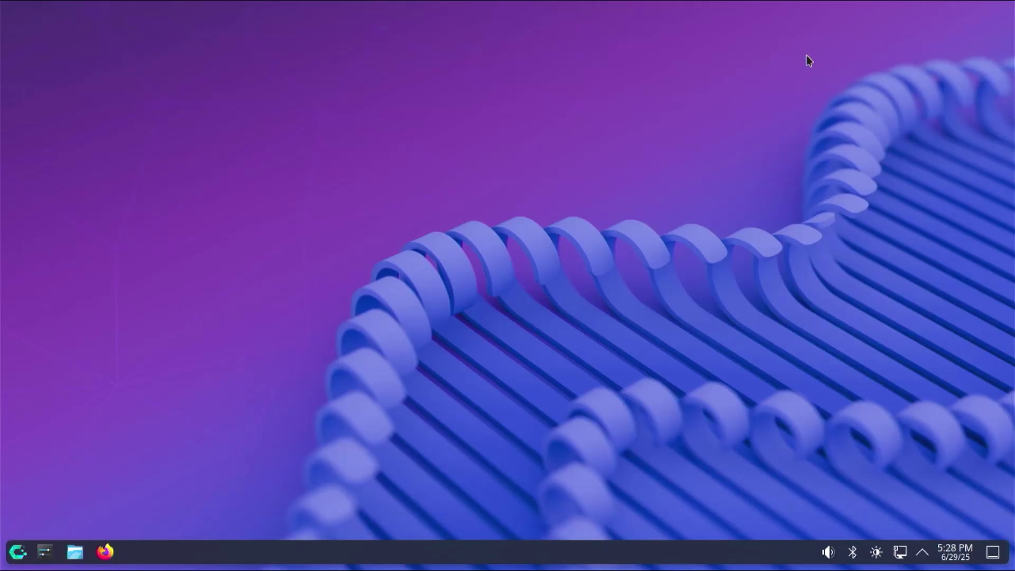
# - Open a terminal and list all disk partitions with sudo fdisk -l, entering the sudo password
pyautogui.press('super')
pyautogui.write('terminal')
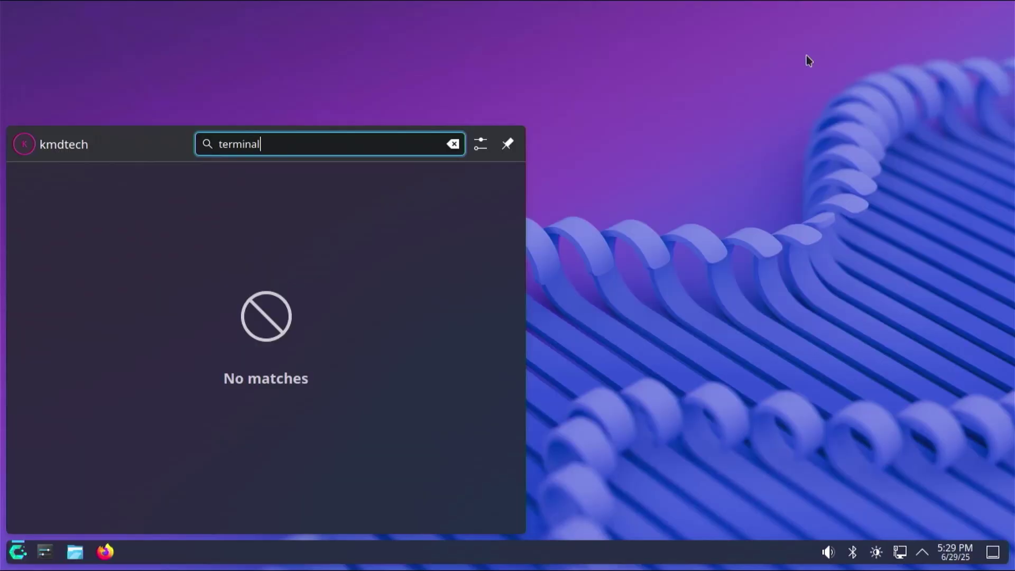
pyautogui.press('Return')
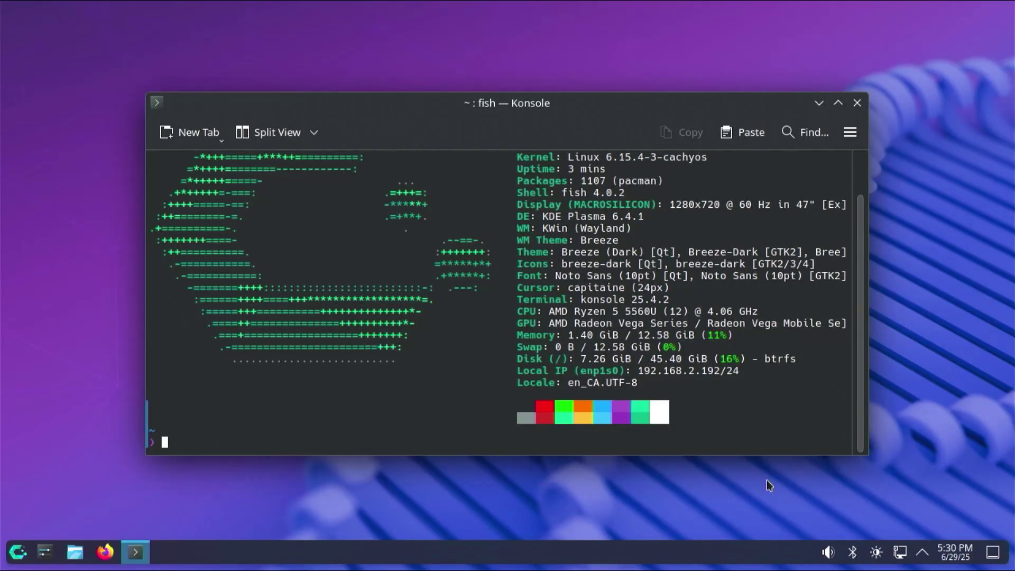
pyautogui.write('sudo fdisk -l')
pyautogui.press('Return')
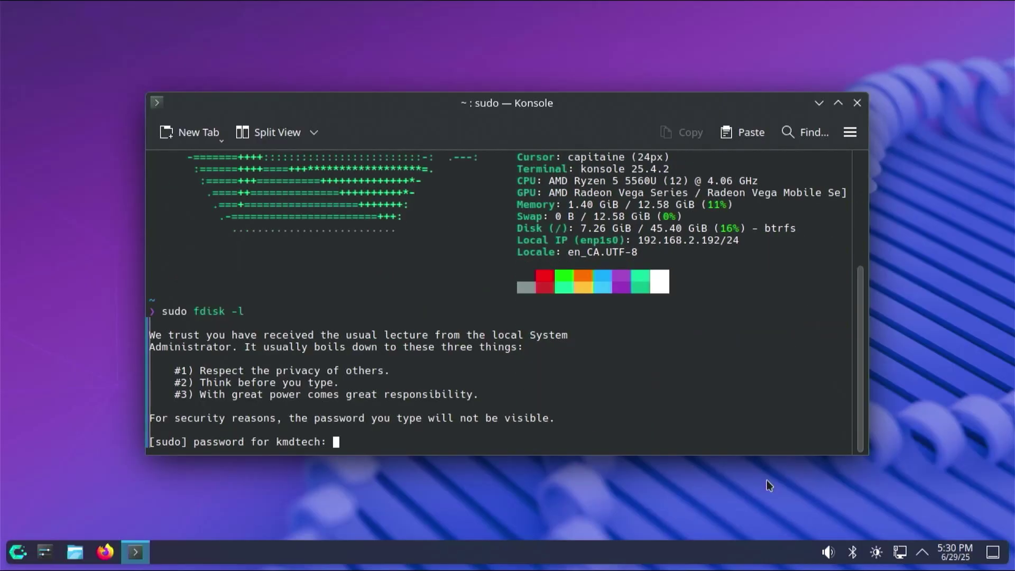
pyautogui.press('Return')
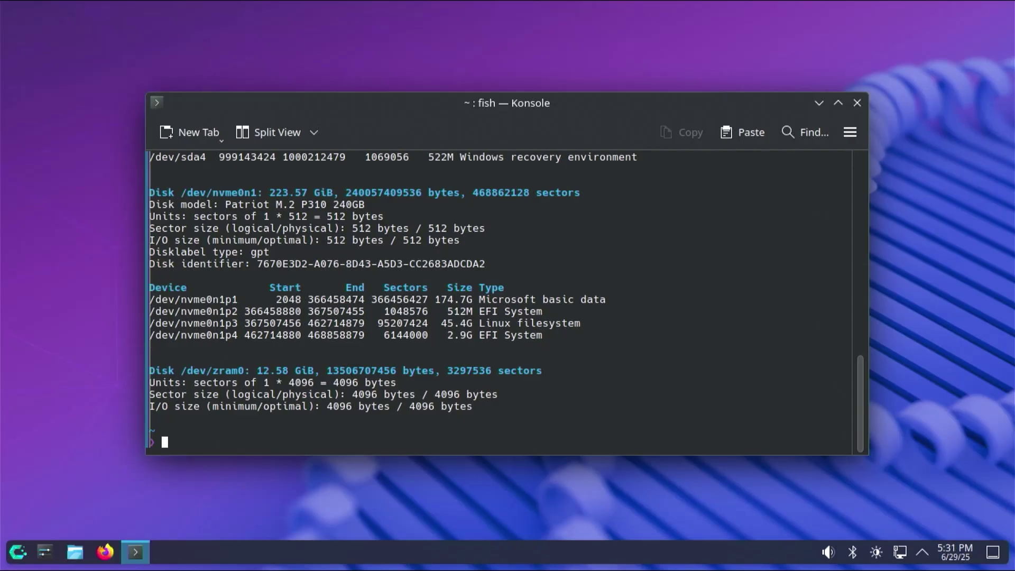
# - Check disk usage with df -h and inspect the btrfs filesystem with sudo btrfs filesystem show
pyautogui.write('df -h')
pyautogui.press('Return')
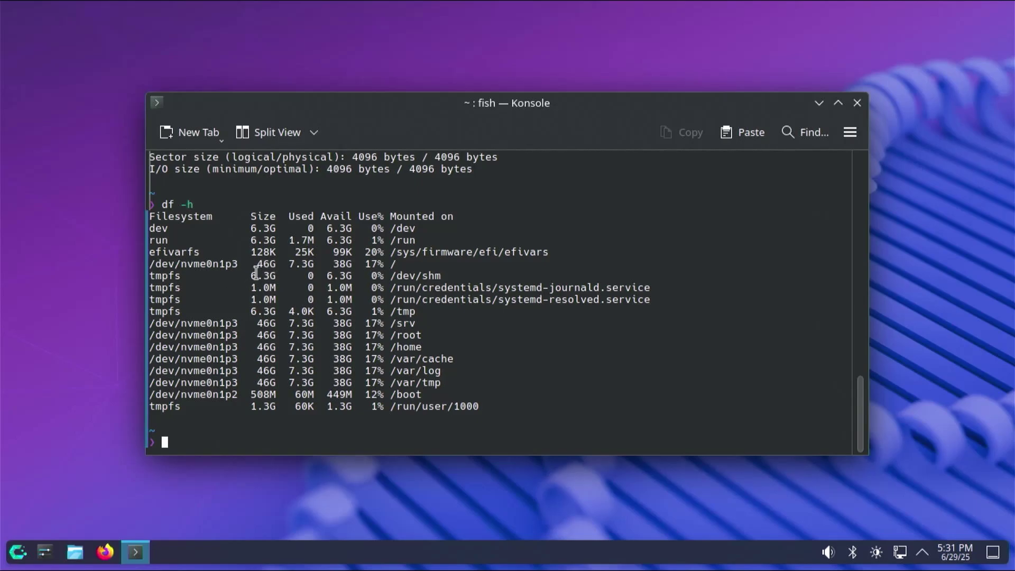
pyautogui.write('btrfs filesystem show')
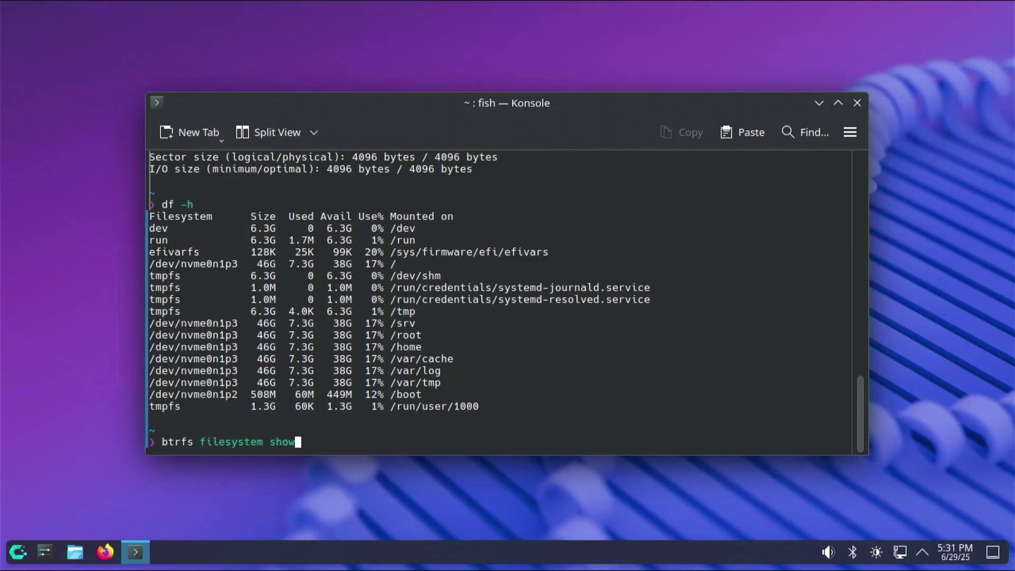
pyautogui.press('Return')
pyautogui.press('Up')
pyautogui.press('Home')
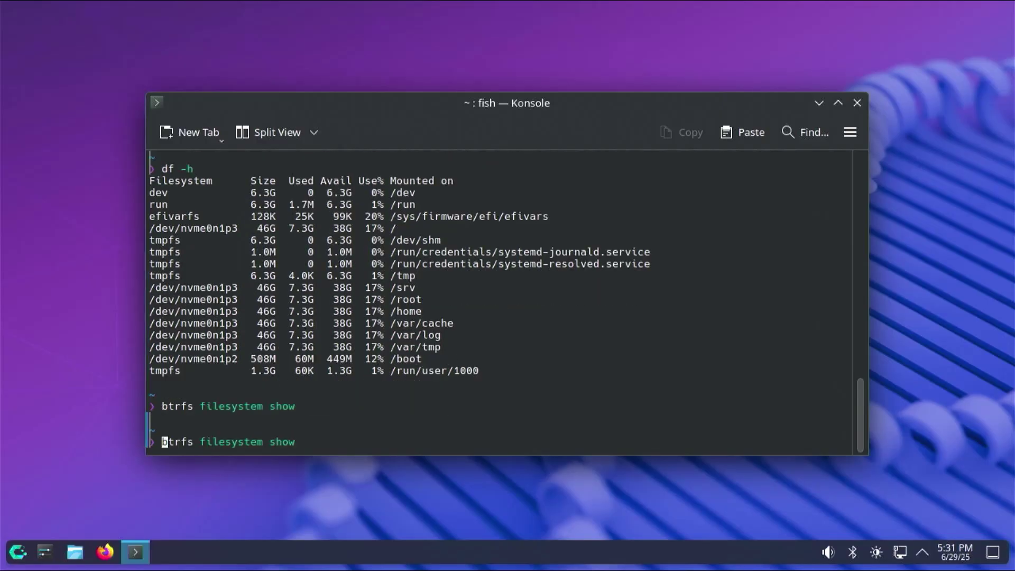
pyautogui.write('sudo')
pyautogui.press('Return')
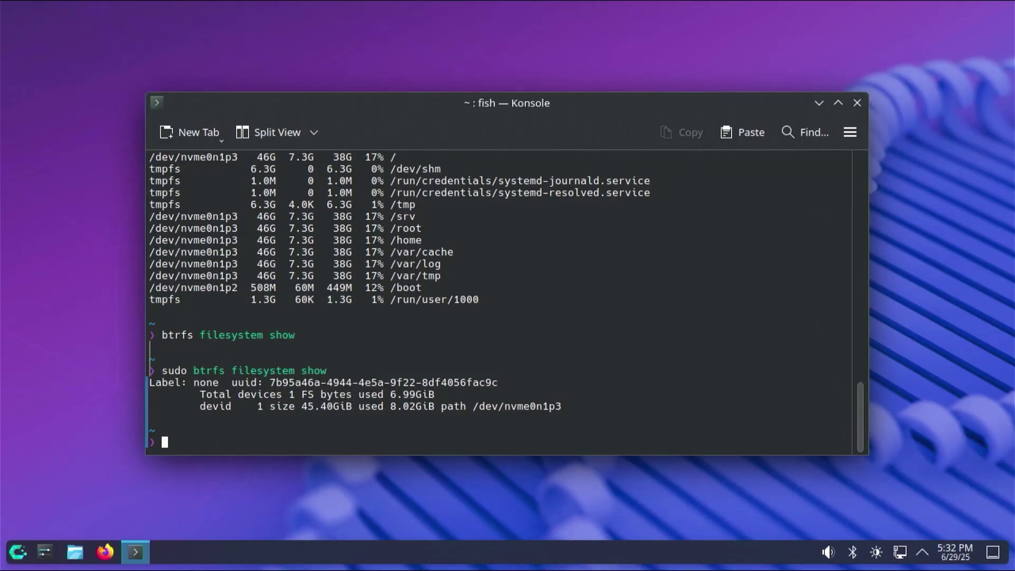
# - Install GParted with sudo pacman -S gparted, agreeing to proceed with the installation
pyautogui.write('sudo')
pyautogui.write('pacman -S')
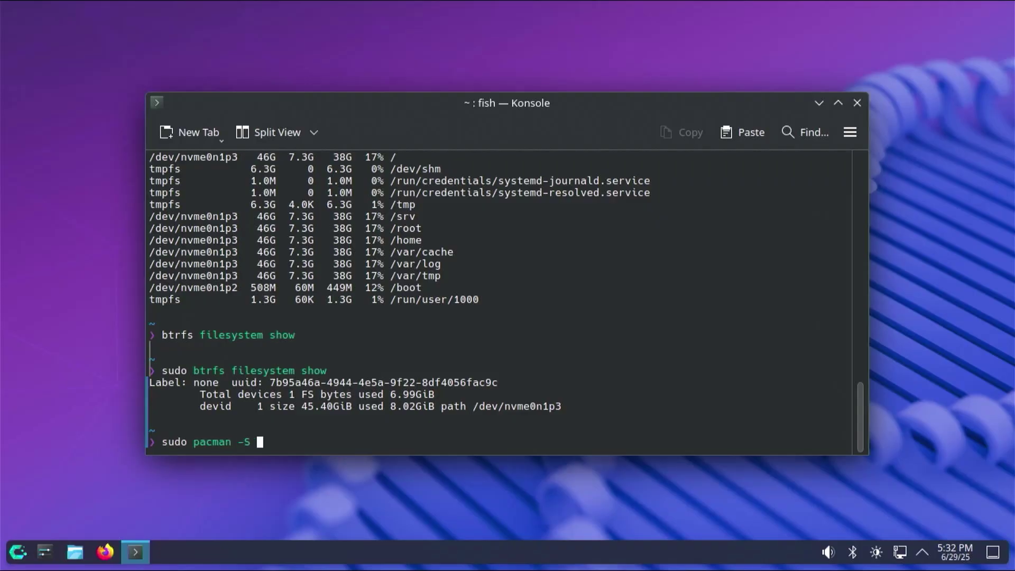
pyautogui.write(' gparted')
pyautogui.press('Return')
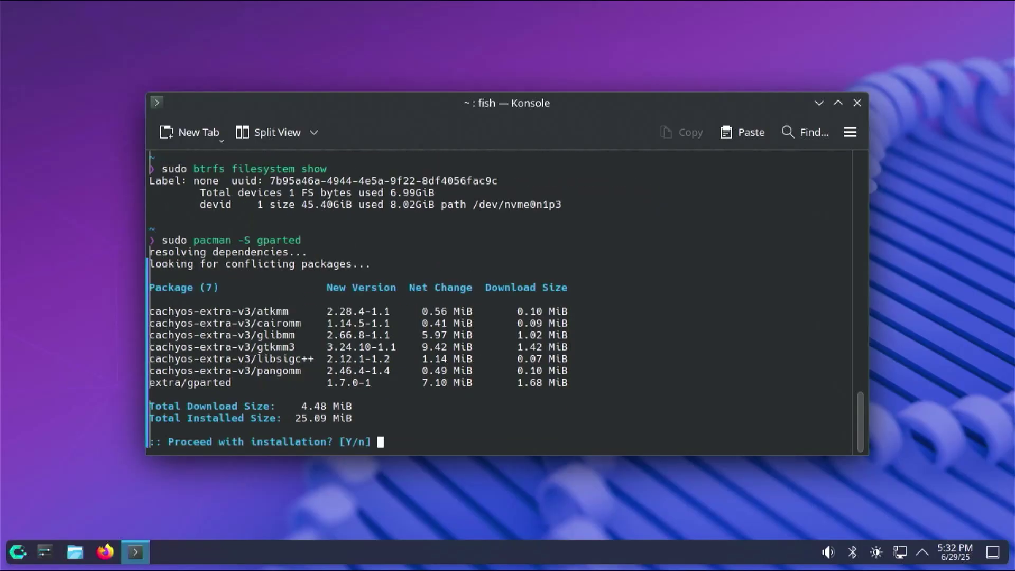
pyautogui.write('y')
pyautogui.press('Return')
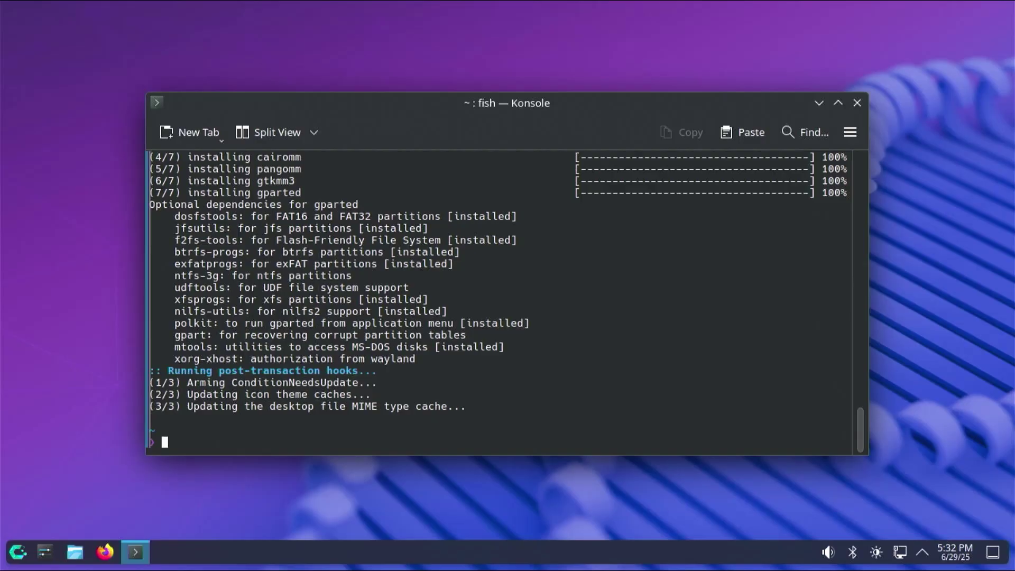
# - Launch GParted and authenticate with the account password to run it as root
pyautogui.press('super')
pyautogui.write('gparted')
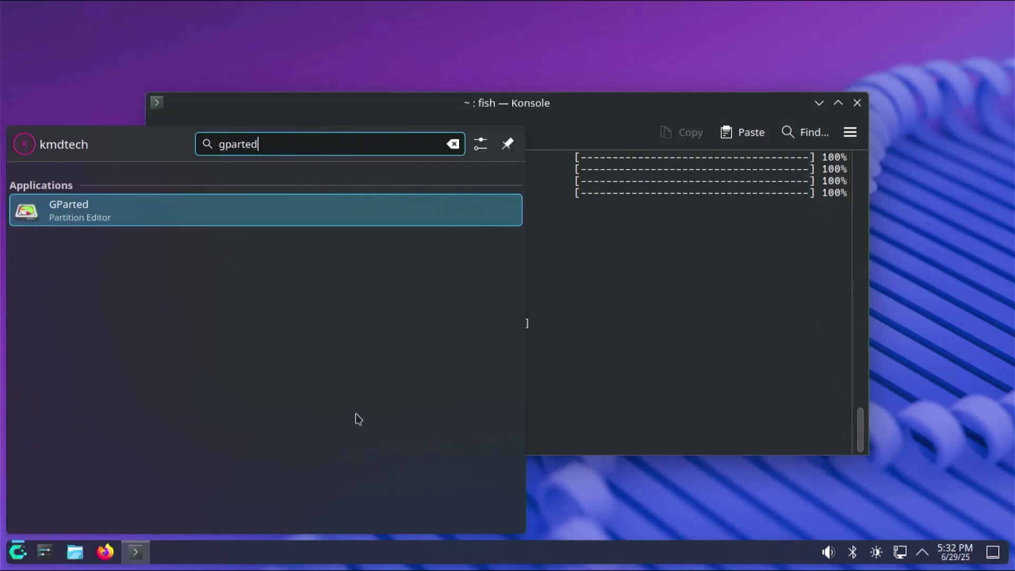
pyautogui.press('Return')
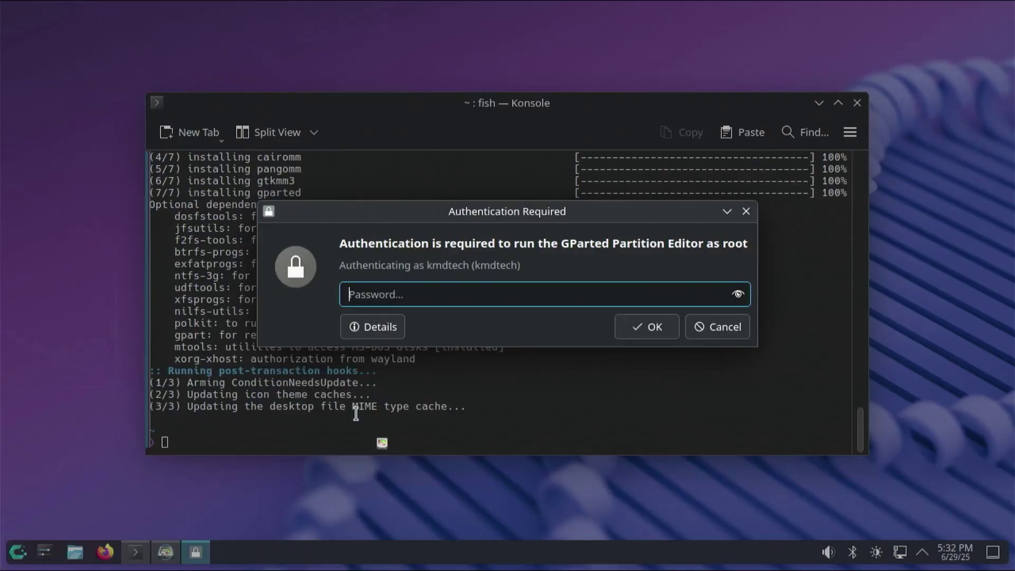
pyautogui.write('•••••••••')
pyautogui.press('Return')
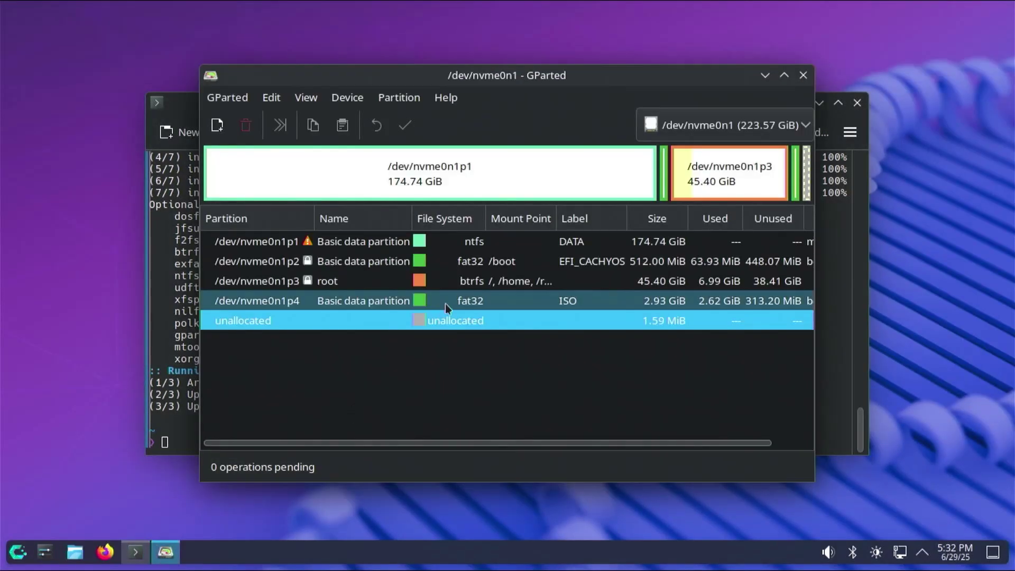
# - Delete the ISO partition /dev/nvme0n1p4, apply the pending operation and close the progress dialog
pyautogui.click(454, 302)
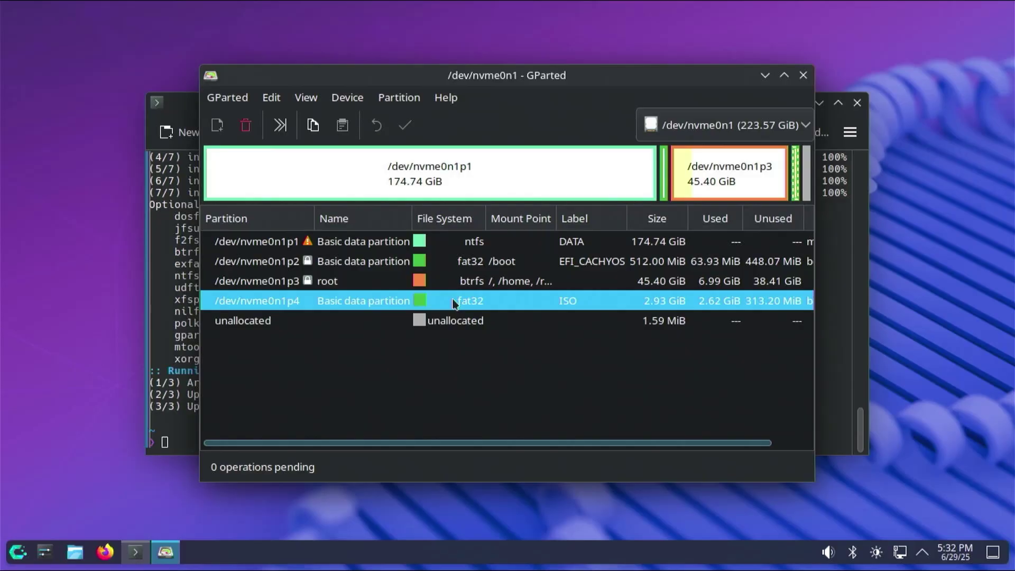
pyautogui.rightClick(437, 307)
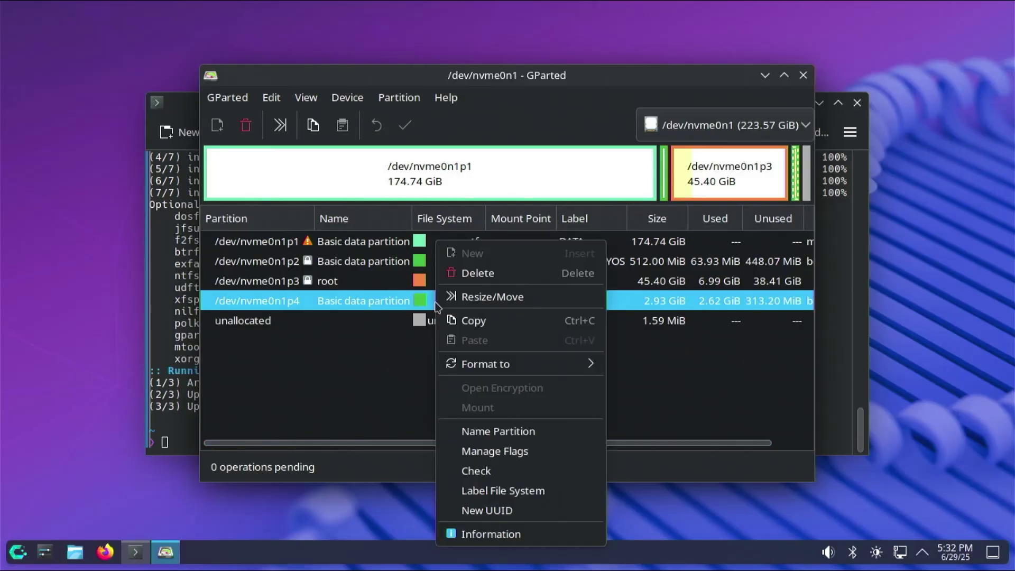
pyautogui.click(466, 275)
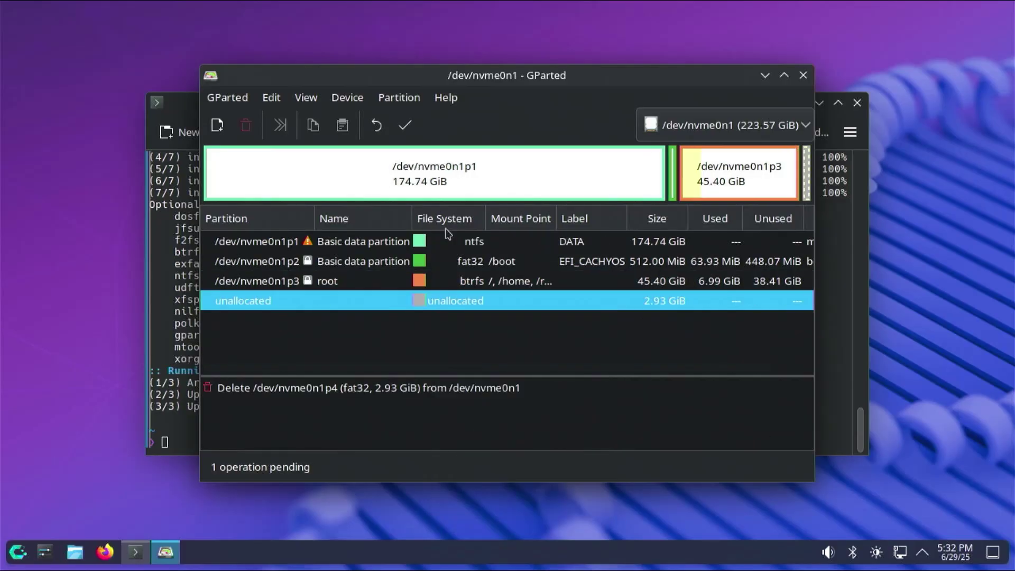
pyautogui.click(404, 127)
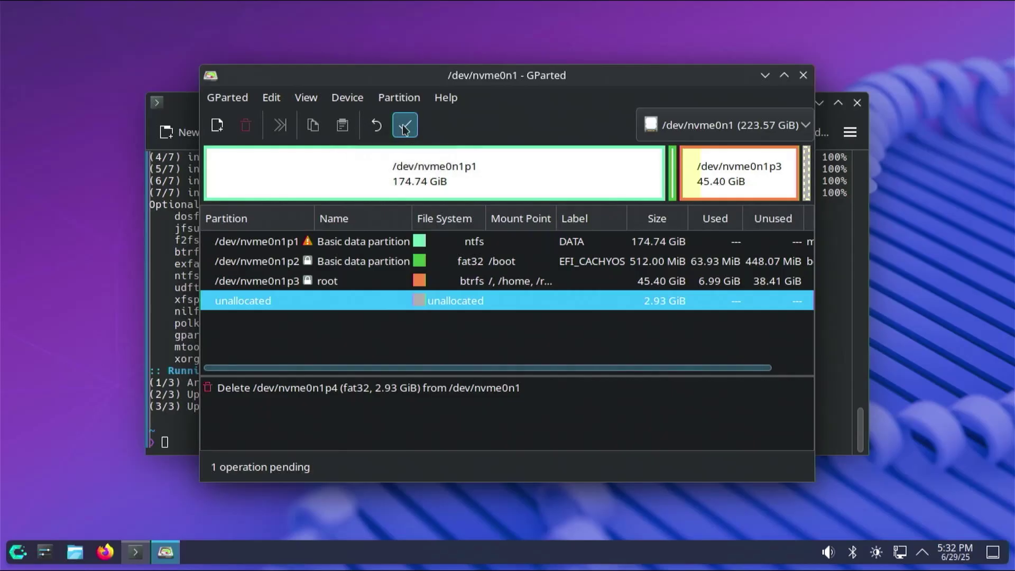
pyautogui.click(564, 352)
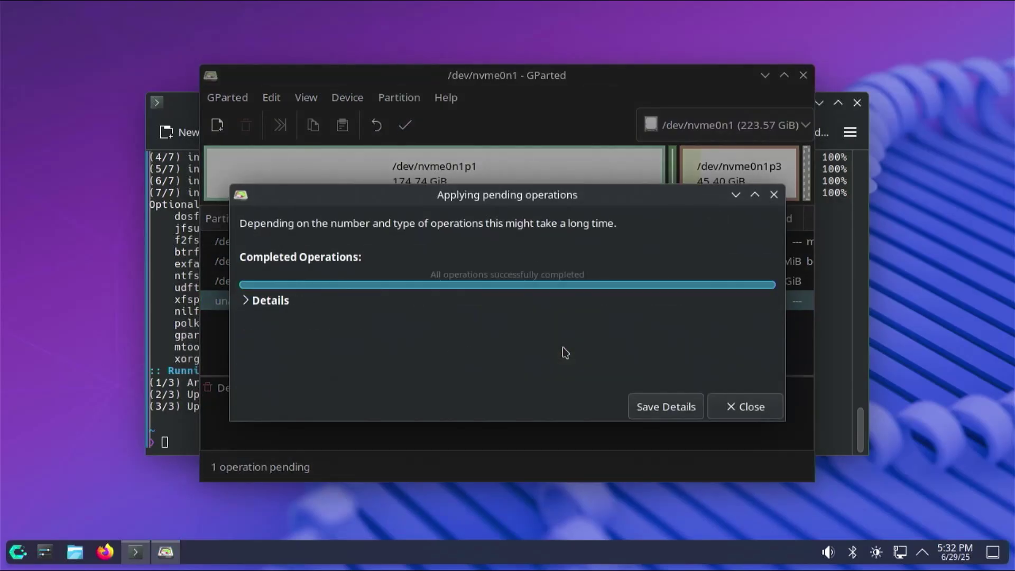
pyautogui.click(743, 408)
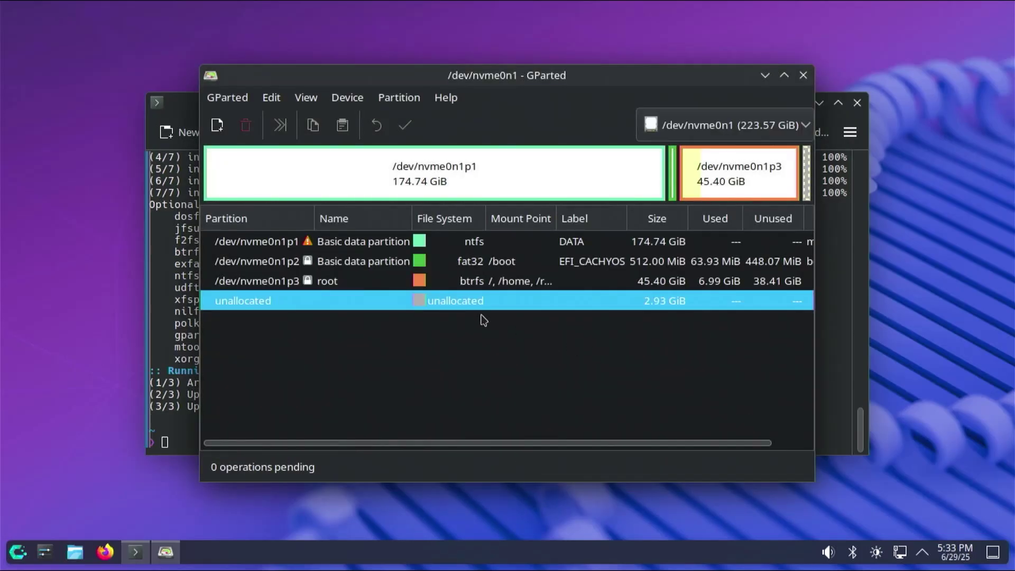
# - Grow the root partition /dev/nvme0n1p3 to 49490 MiB with 0 MiB free space following and apply the pending operation
pyautogui.click(486, 283)
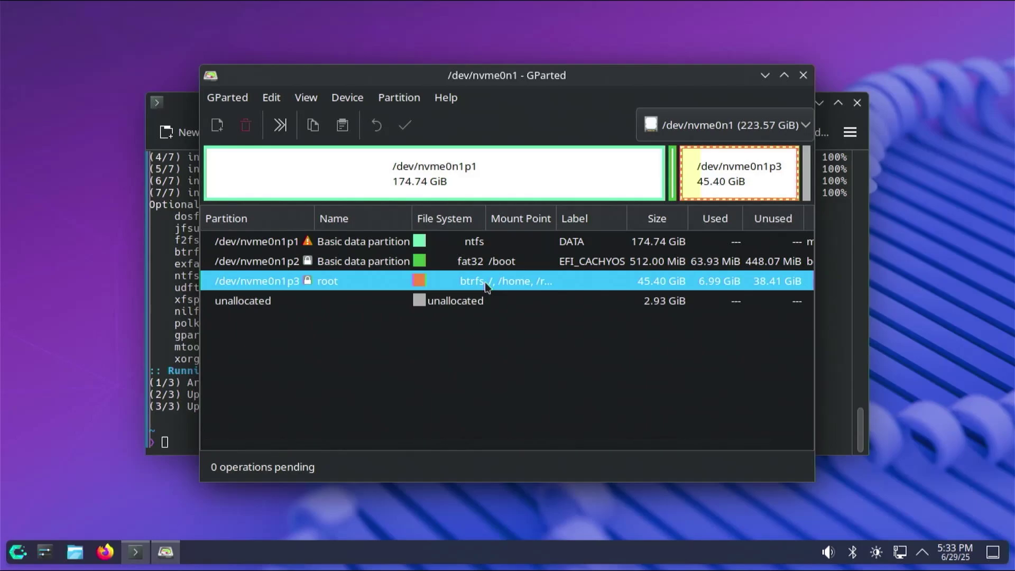
pyautogui.rightClick(485, 282)
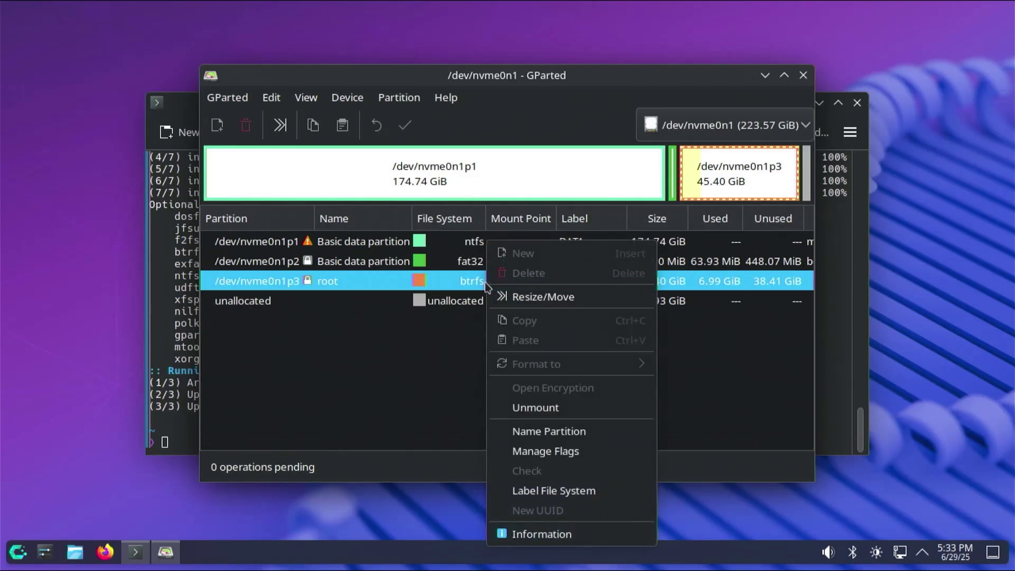
pyautogui.click(519, 300)
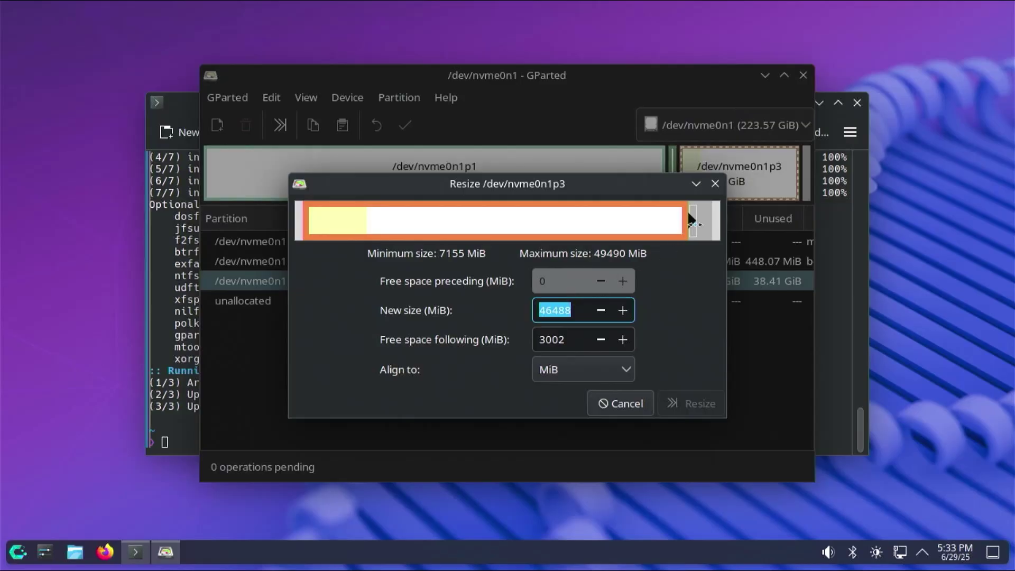
pyautogui.moveTo(691, 221); pyautogui.dragTo(755, 225)
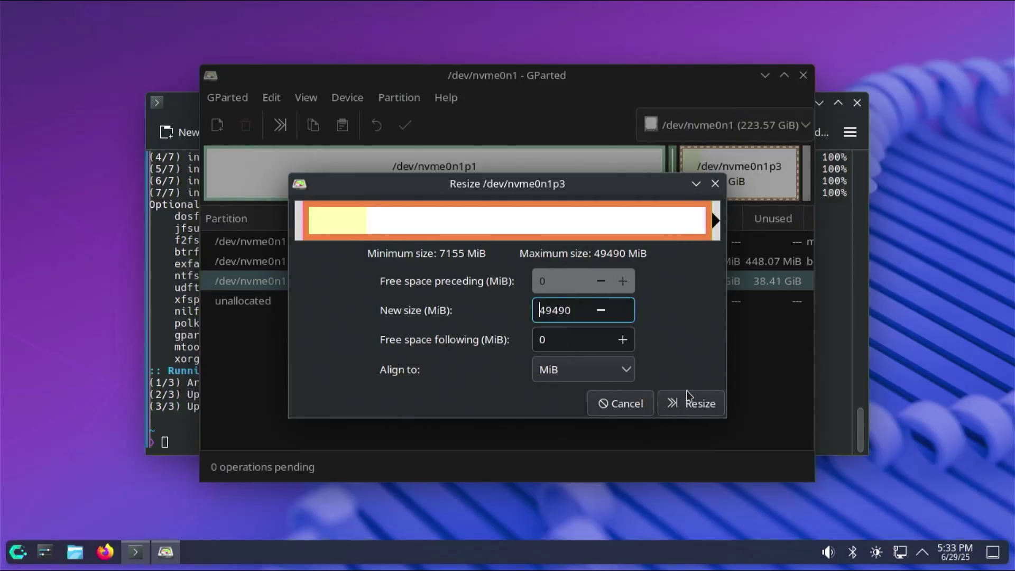
pyautogui.click(692, 406)
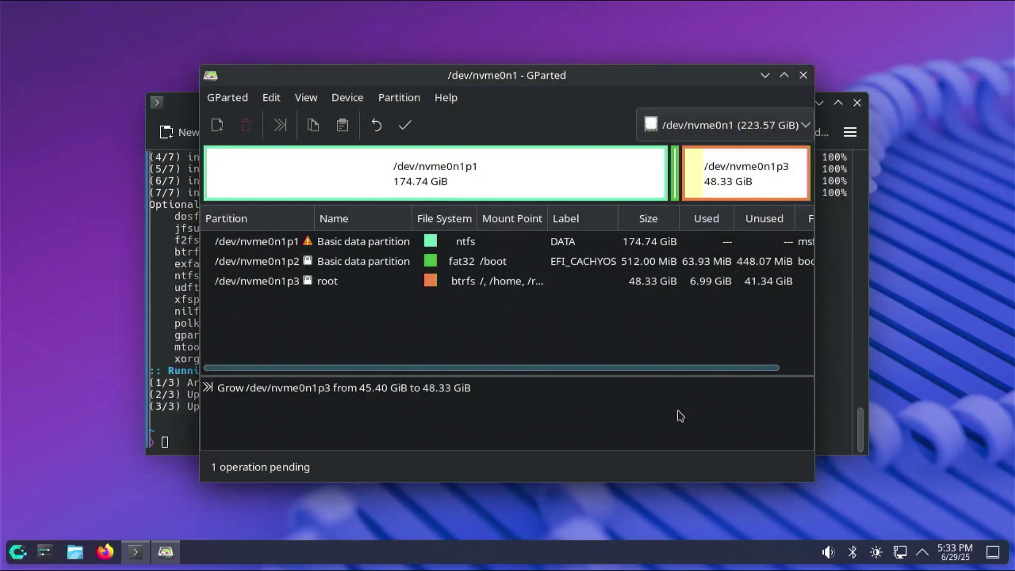
pyautogui.click(413, 134)
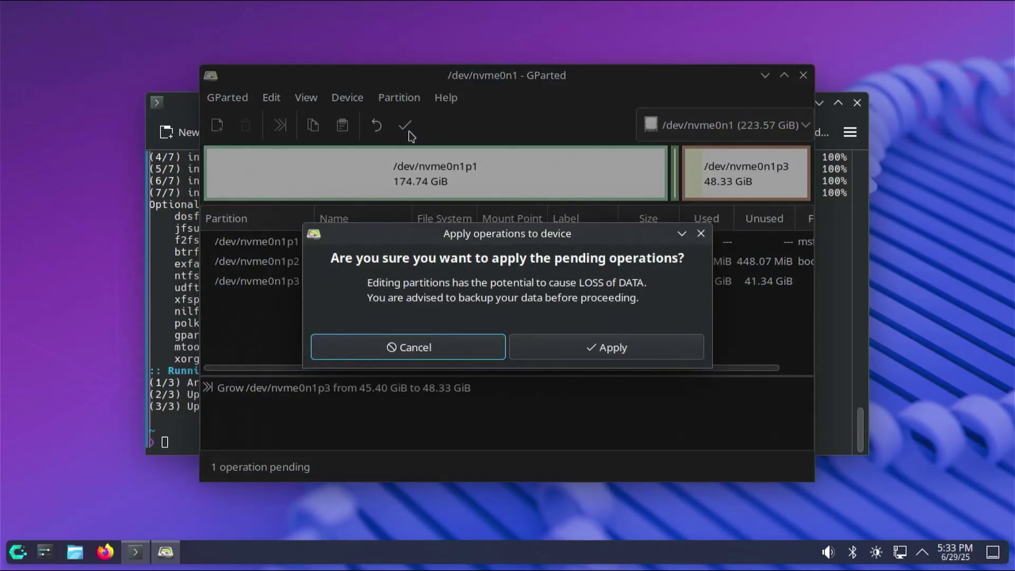
pyautogui.click(580, 351)
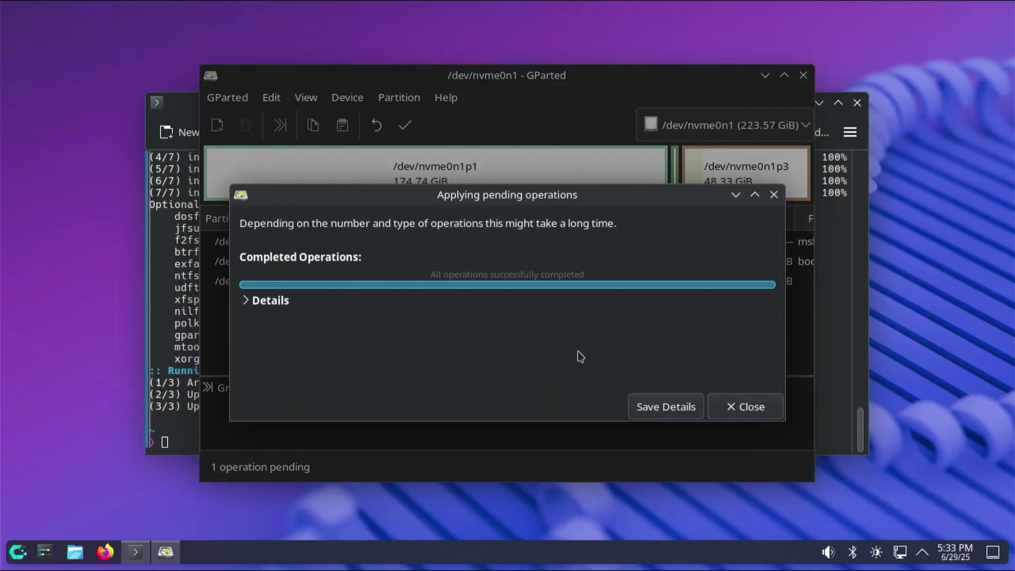
# - Inspect the details of the completed grow operation, including the calibrate, partition and file system sub-steps, and close the dialog
pyautogui.click(244, 306)
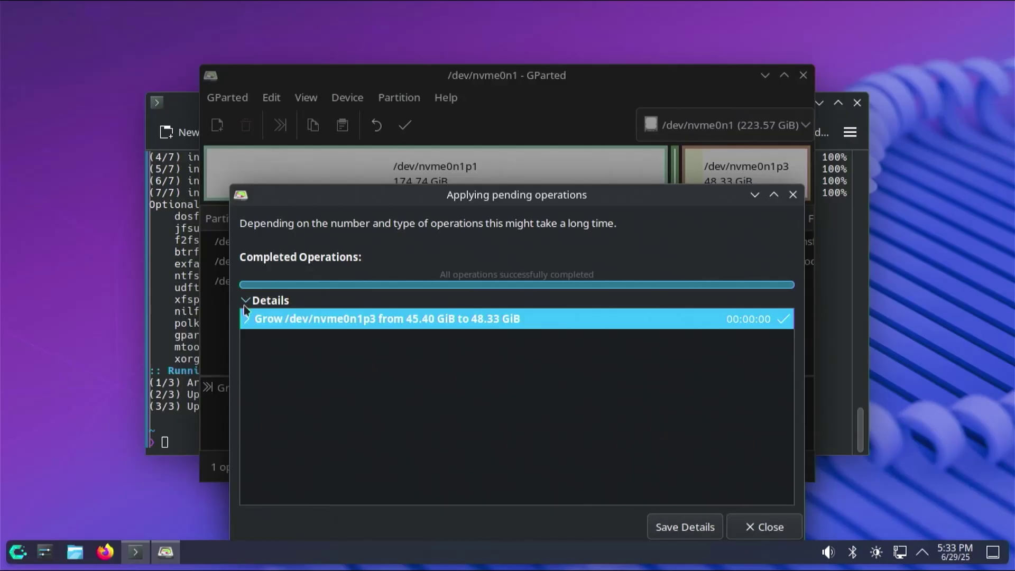
pyautogui.click(246, 320)
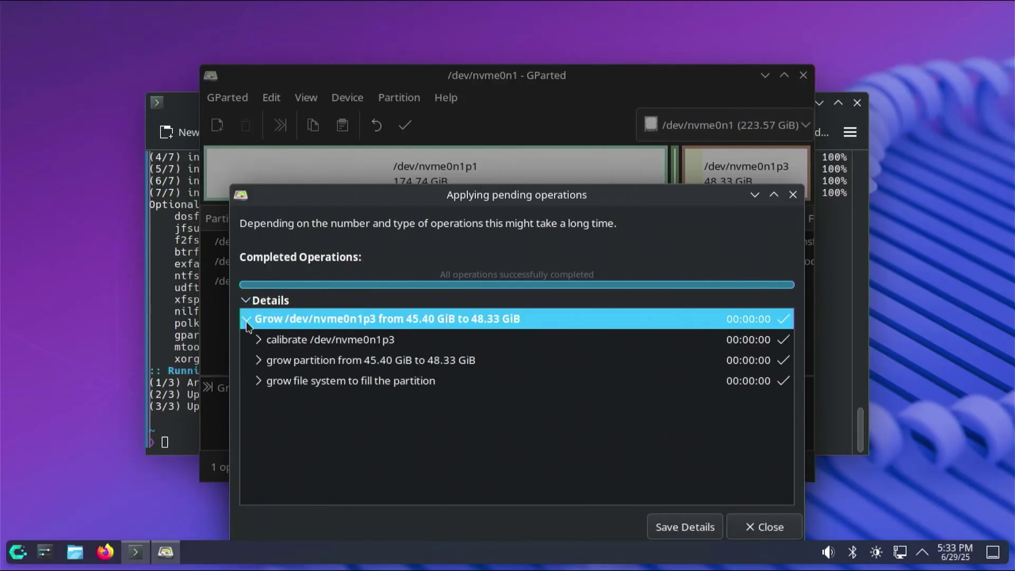
pyautogui.click(259, 341)
pyautogui.click(259, 425)
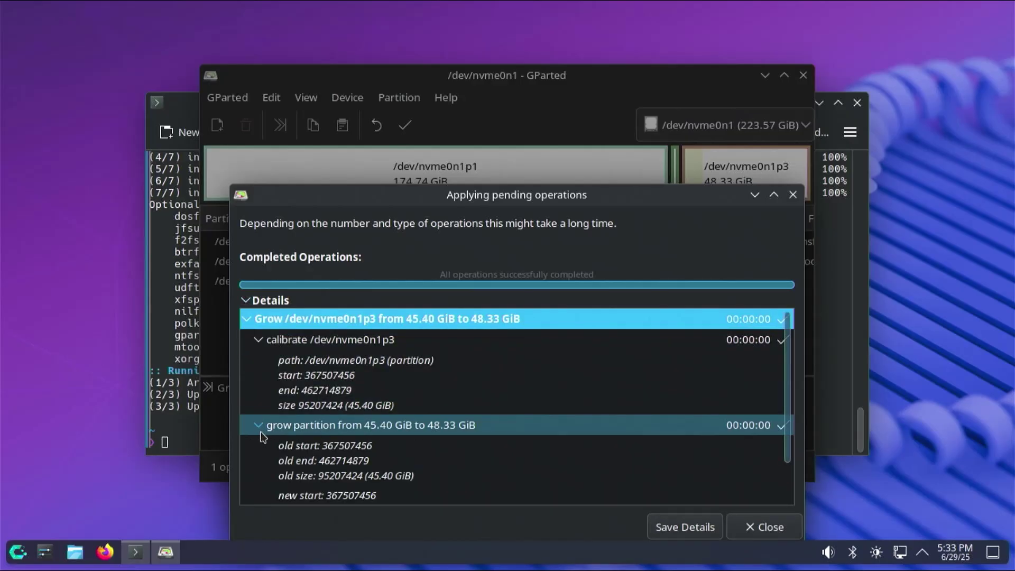
pyautogui.scroll(-2, 418, 454)
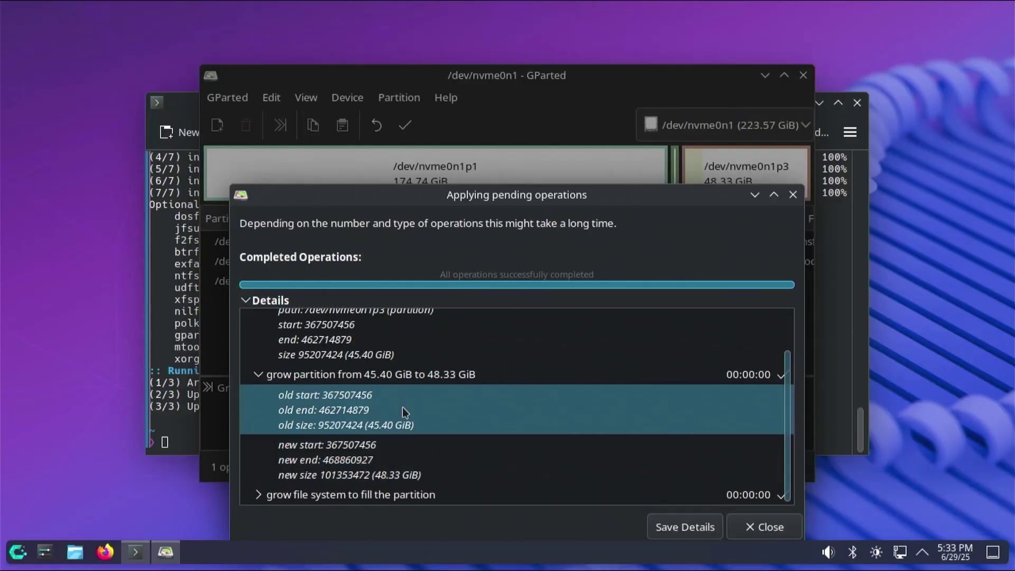
pyautogui.click(259, 494)
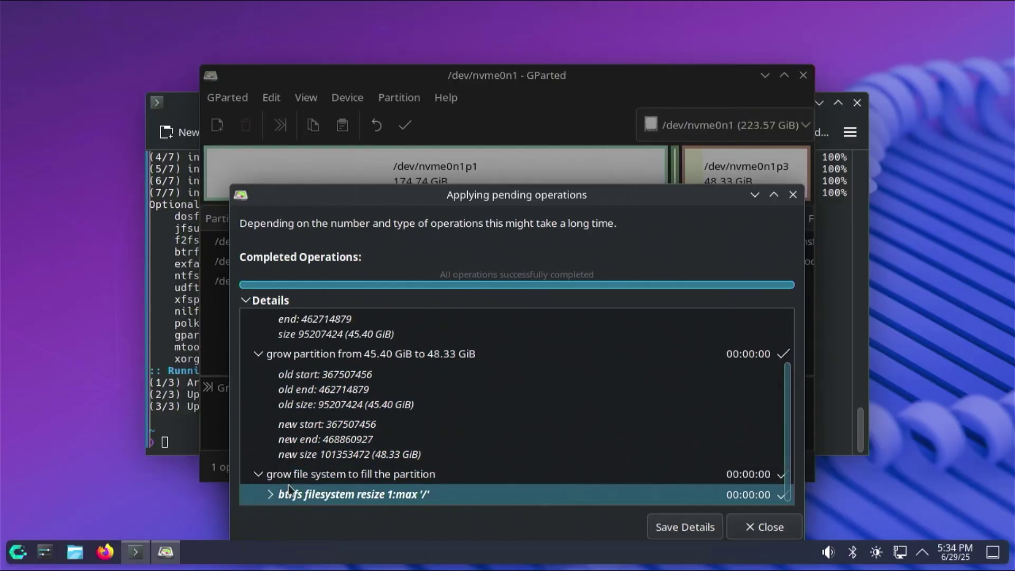
pyautogui.click(769, 525)
# - Switch to Konsole and check the enlarged root with df -h and sudo btrfs filesystem show
pyautogui.click(169, 374)
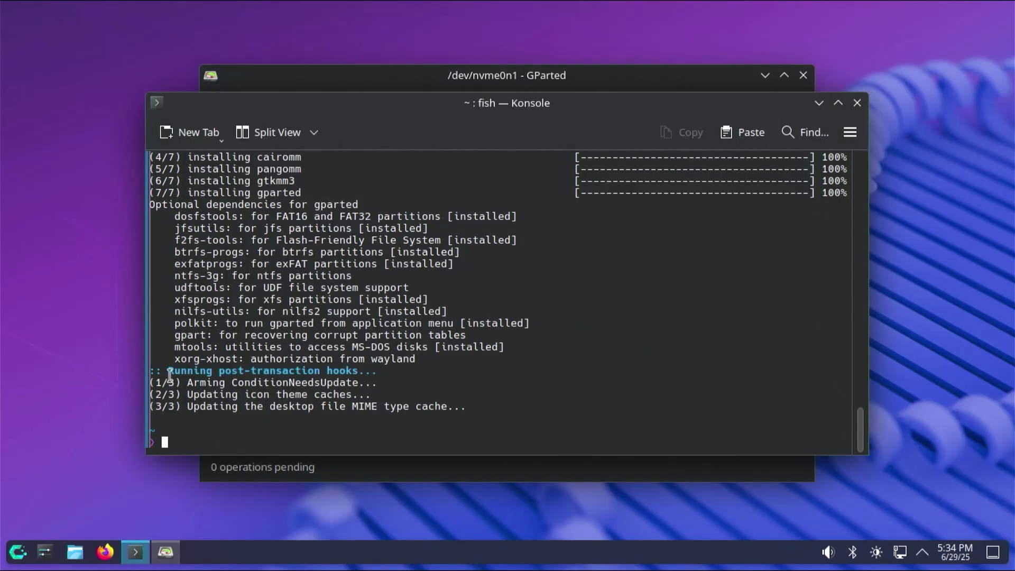
pyautogui.write('df -h')
pyautogui.press('Return')
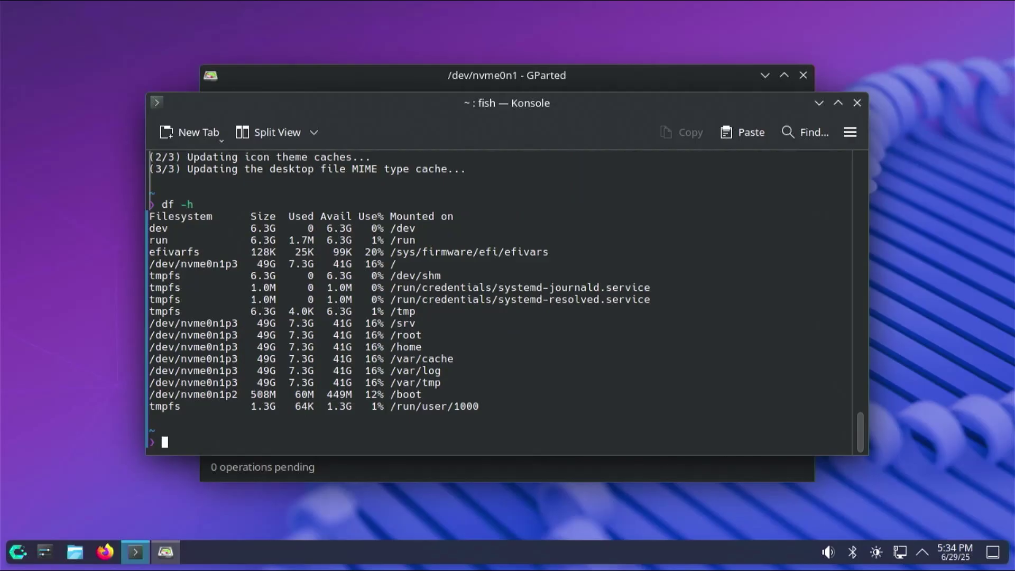
pyautogui.press('Up')
pyautogui.press('Up')
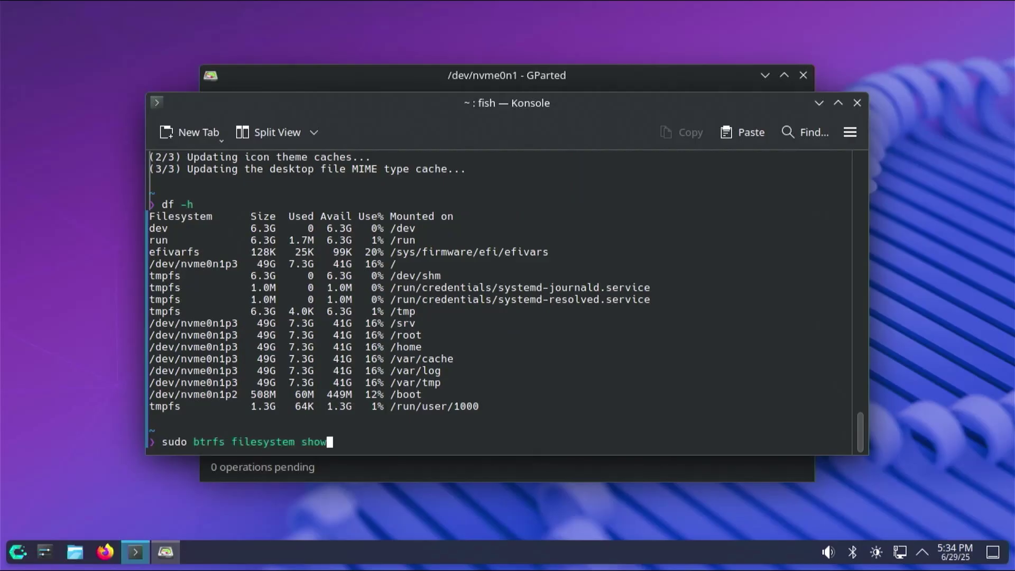
pyautogui.press('Return')
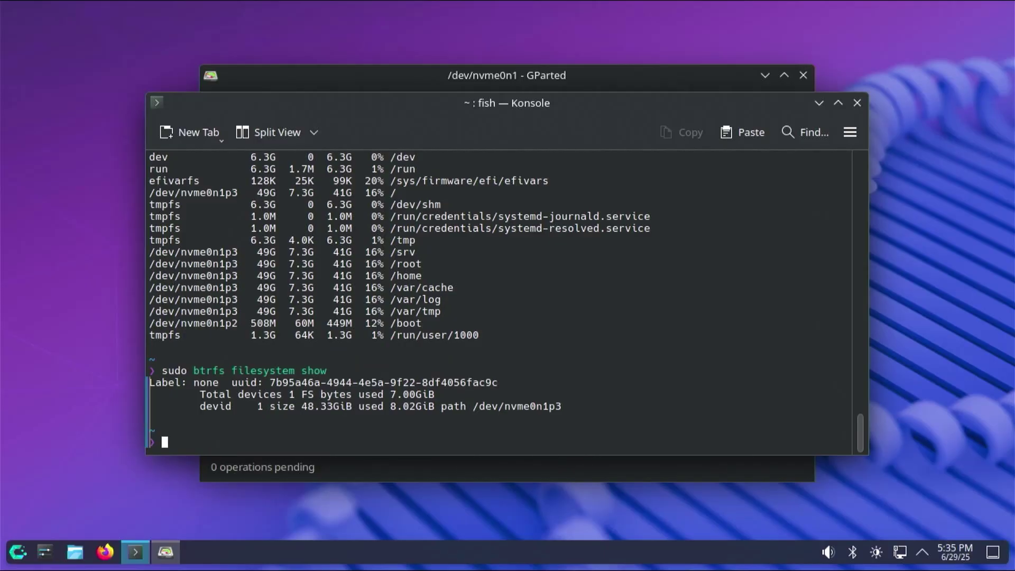
# - Restart the computer with the reboot command and boot Windows from the rEFInd boot manager
pyautogui.write('reboot')
pyautogui.press('Return')
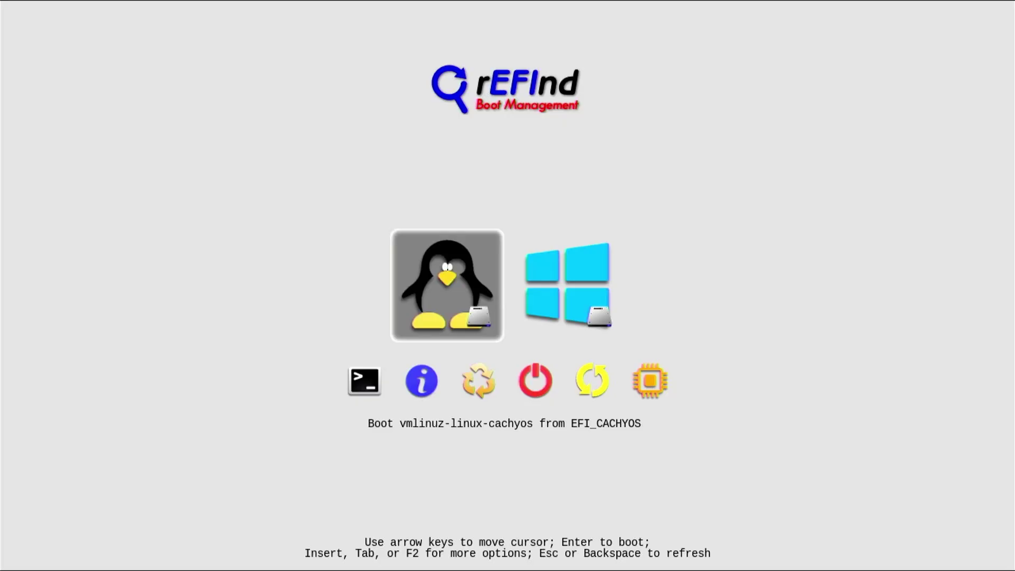
pyautogui.press('Right')
pyautogui.press('Return')
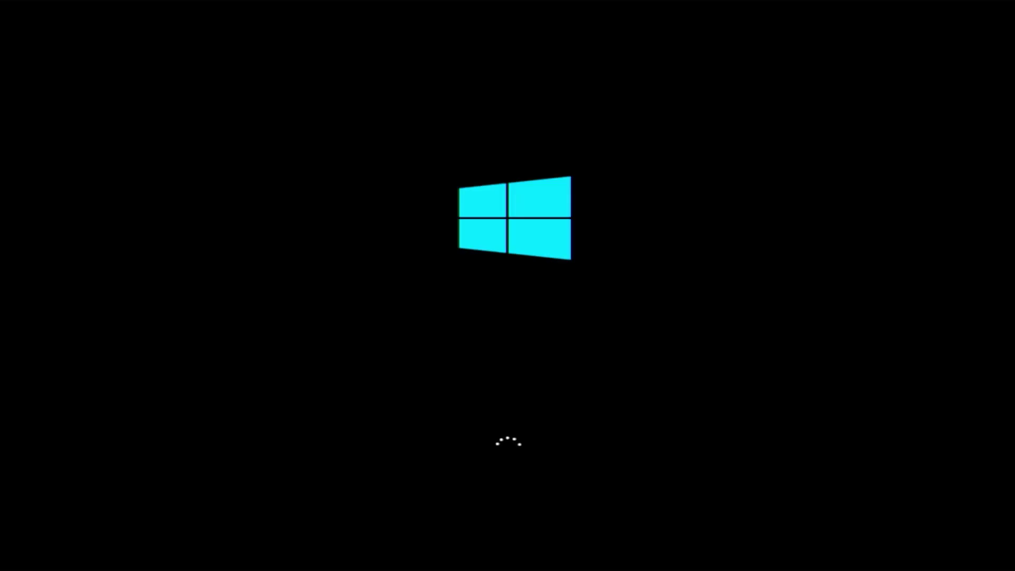